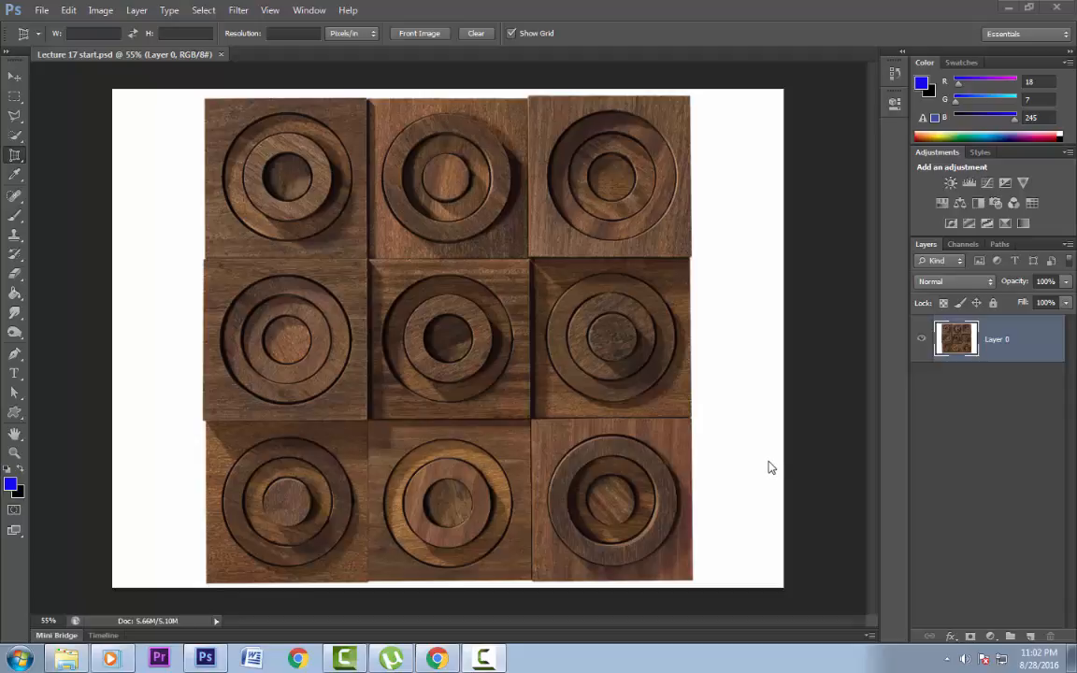
- Examine the marquee tool group and the tool variants it contains
click(14, 76)
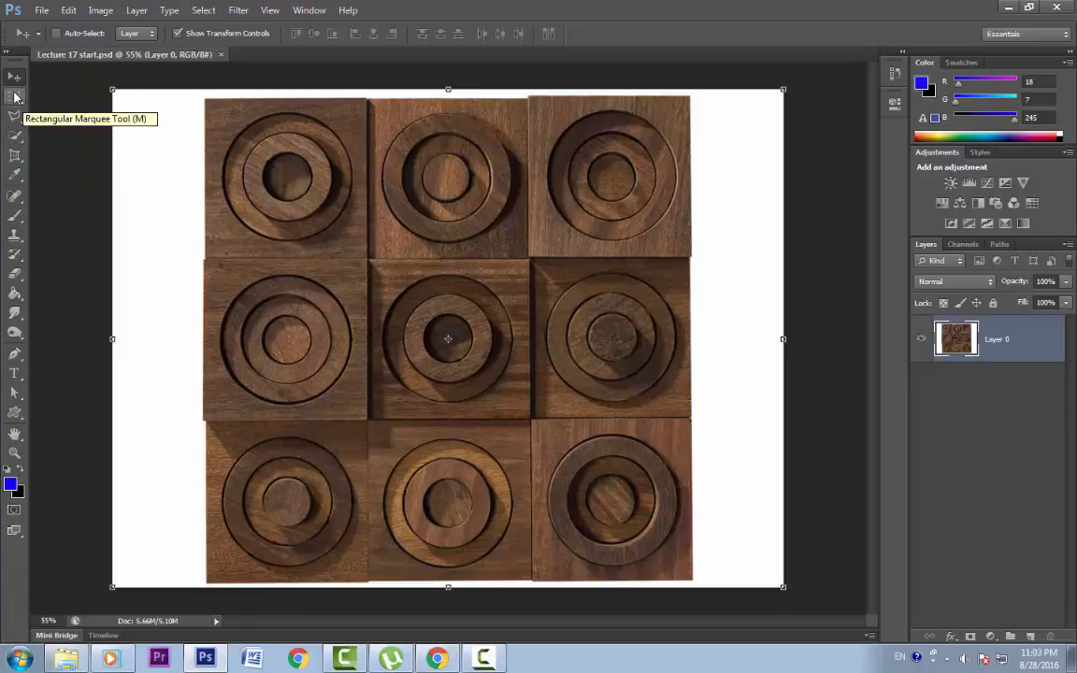
click(15, 97)
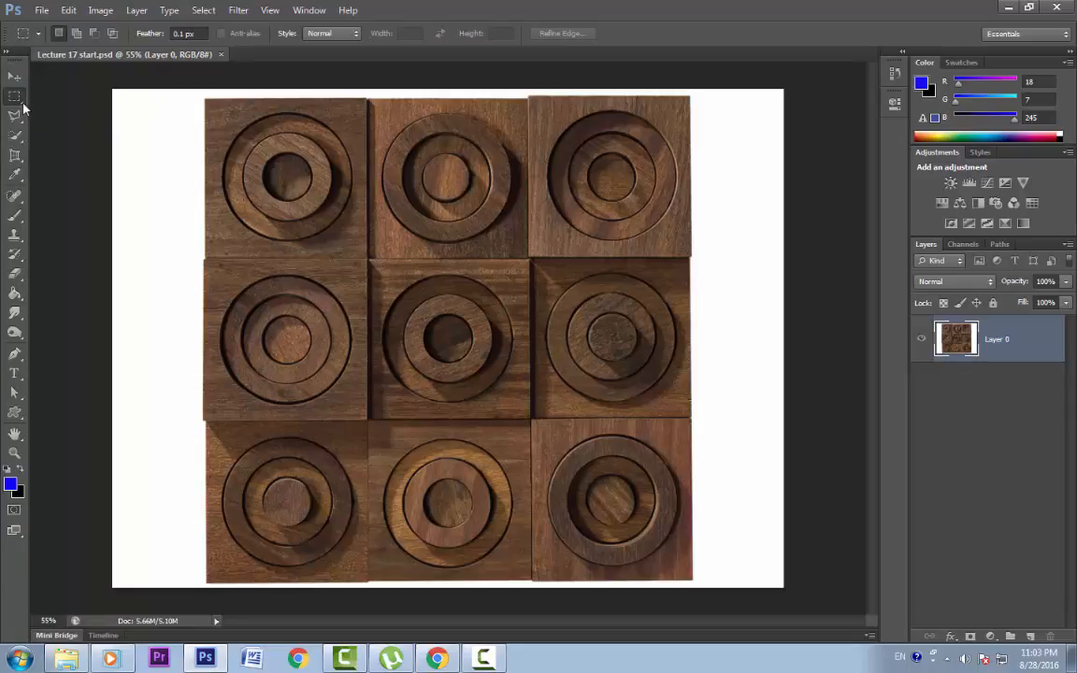
right_click(23, 105)
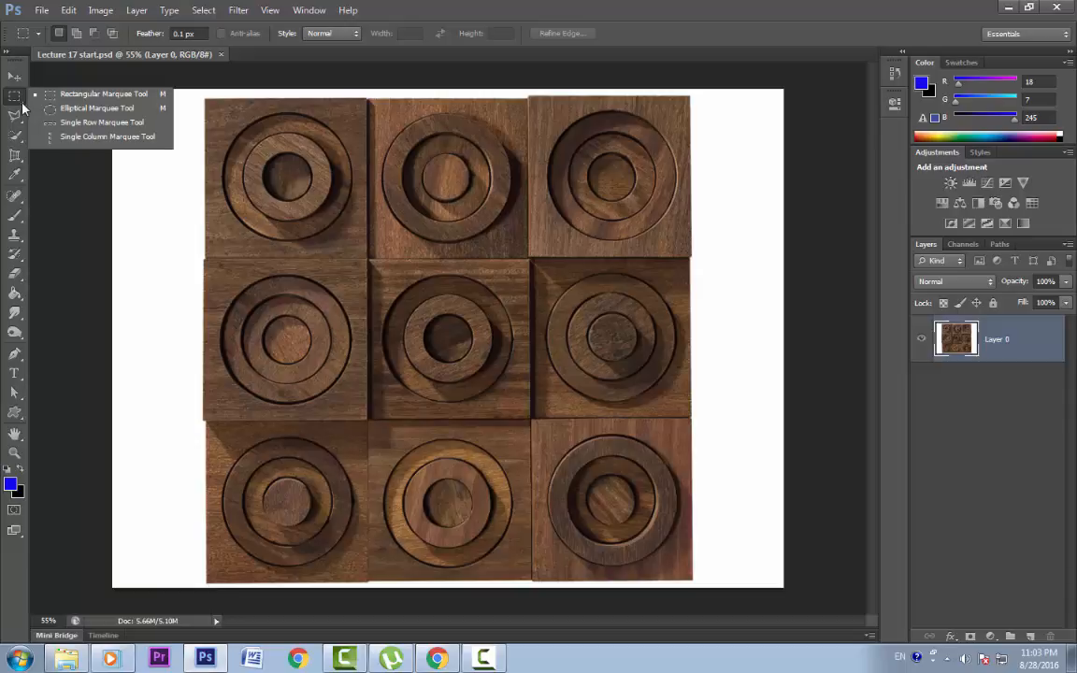
click(23, 103)
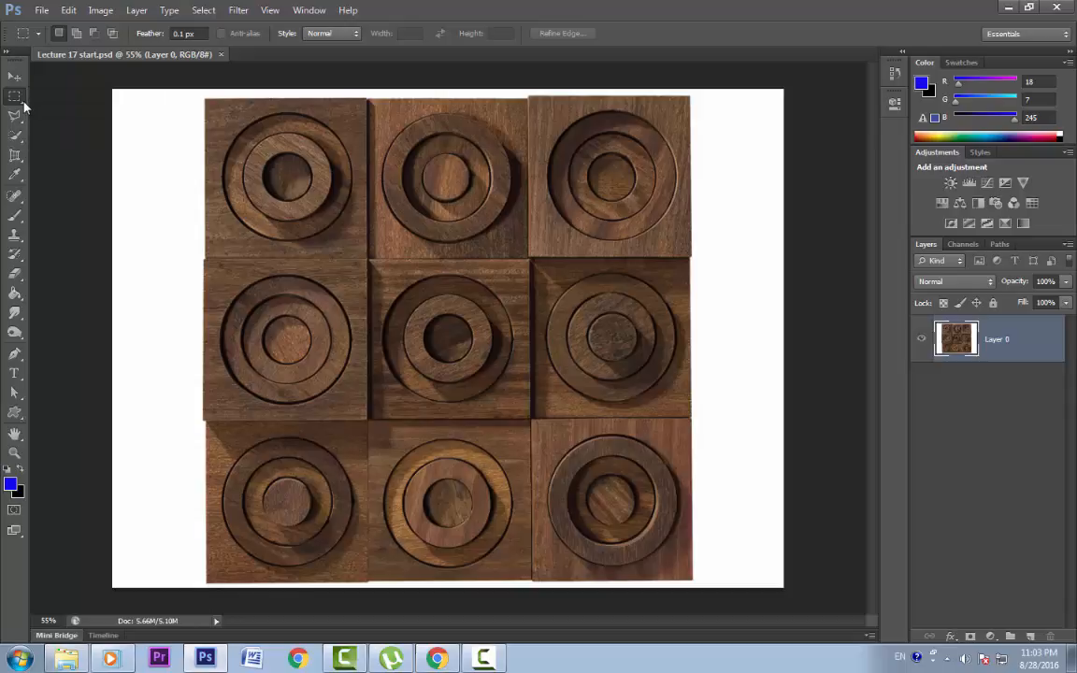
right_click(23, 103)
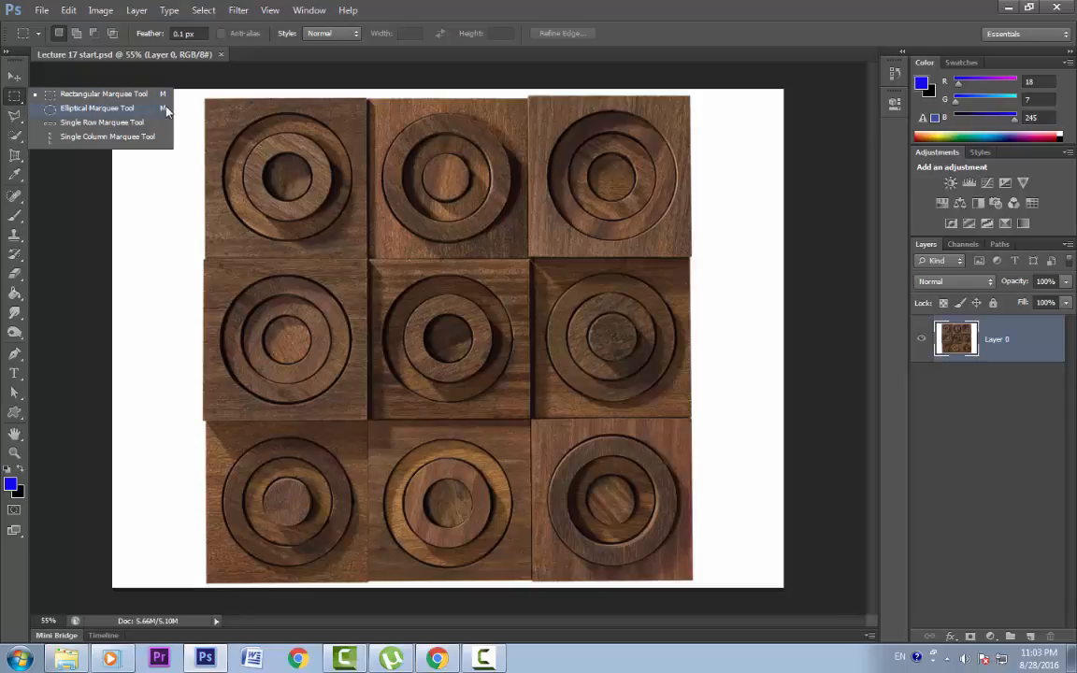
click(15, 100)
click(15, 79)
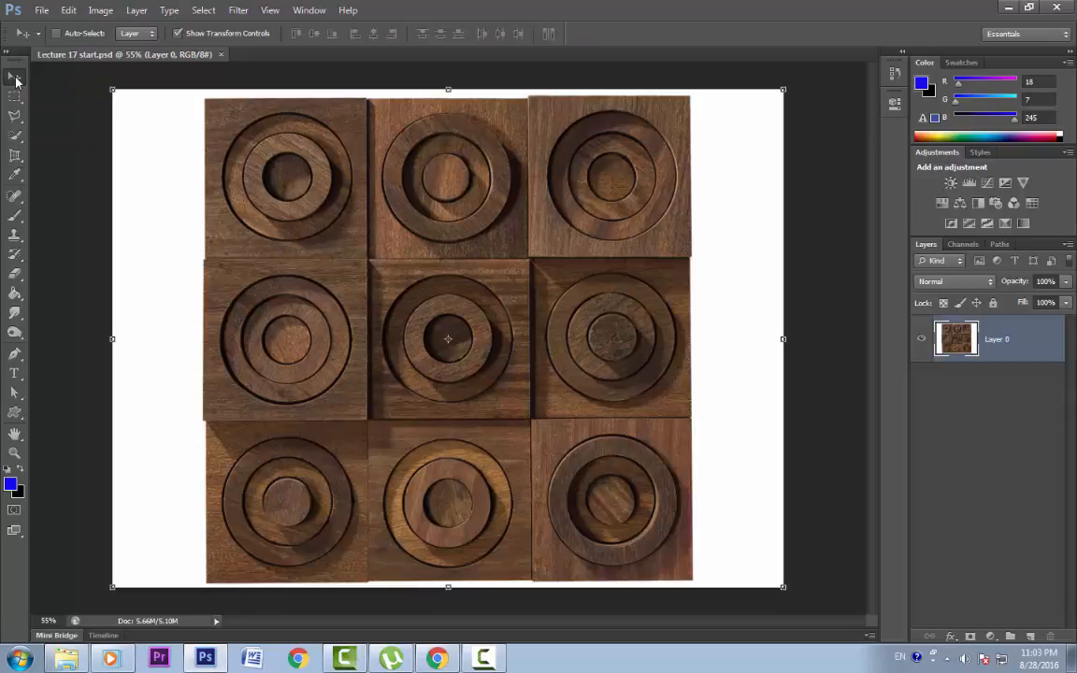
- Cycle between the Rectangular and Elliptical Marquee tools, ending on the Rectangular Marquee tool
key(m)
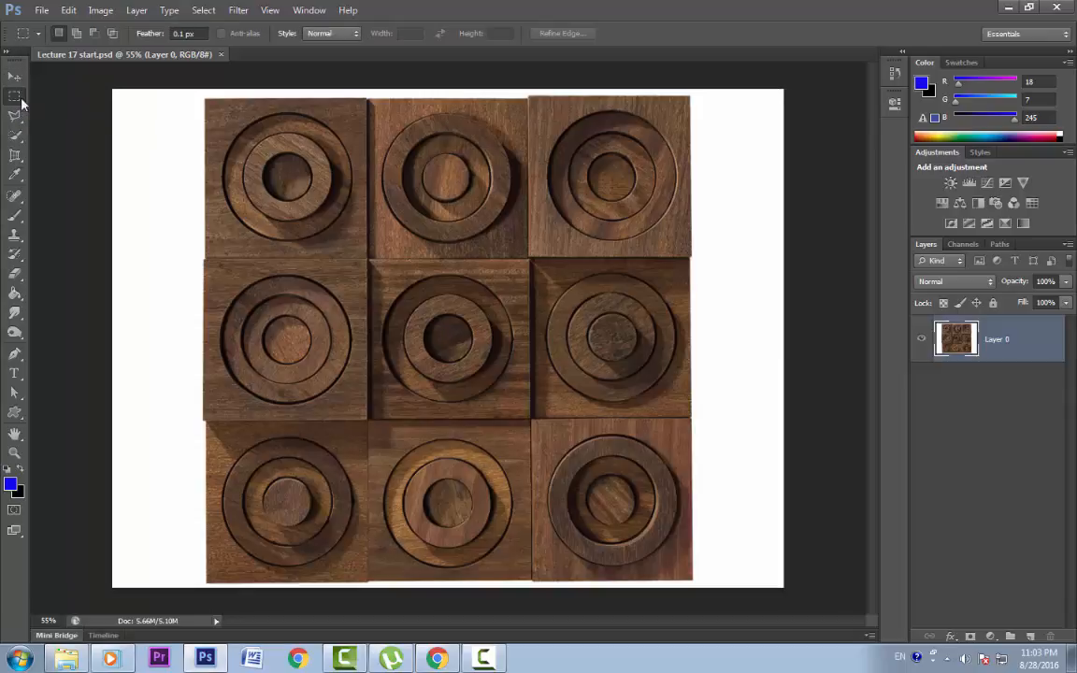
key(shift+m)
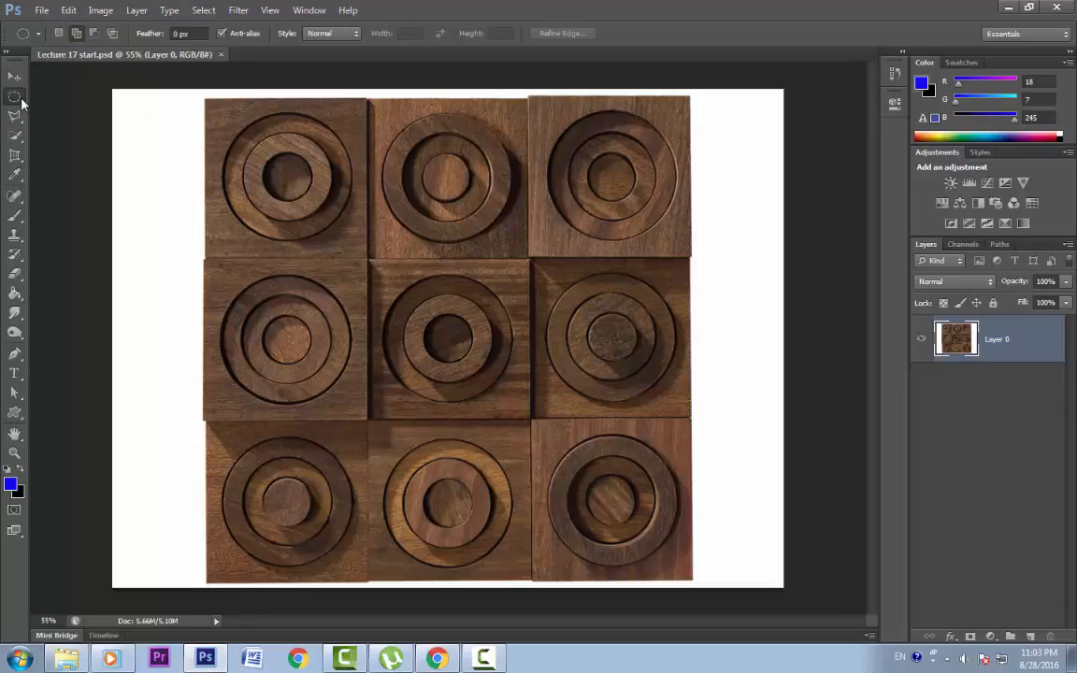
key(shift+m)
key(shift+m)
key(shift+m)
- Make successive new rectangular selections around the top-left, middle-right and middle-left wooden tiles
drag(206, 98, 369, 258)
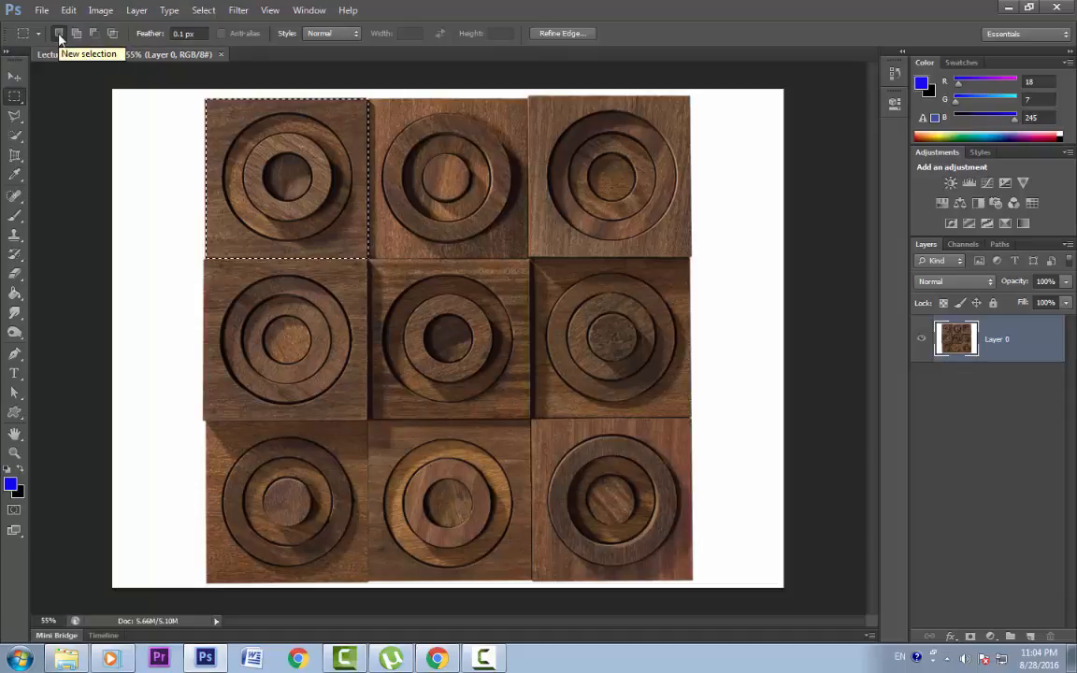
drag(530, 257, 690, 412)
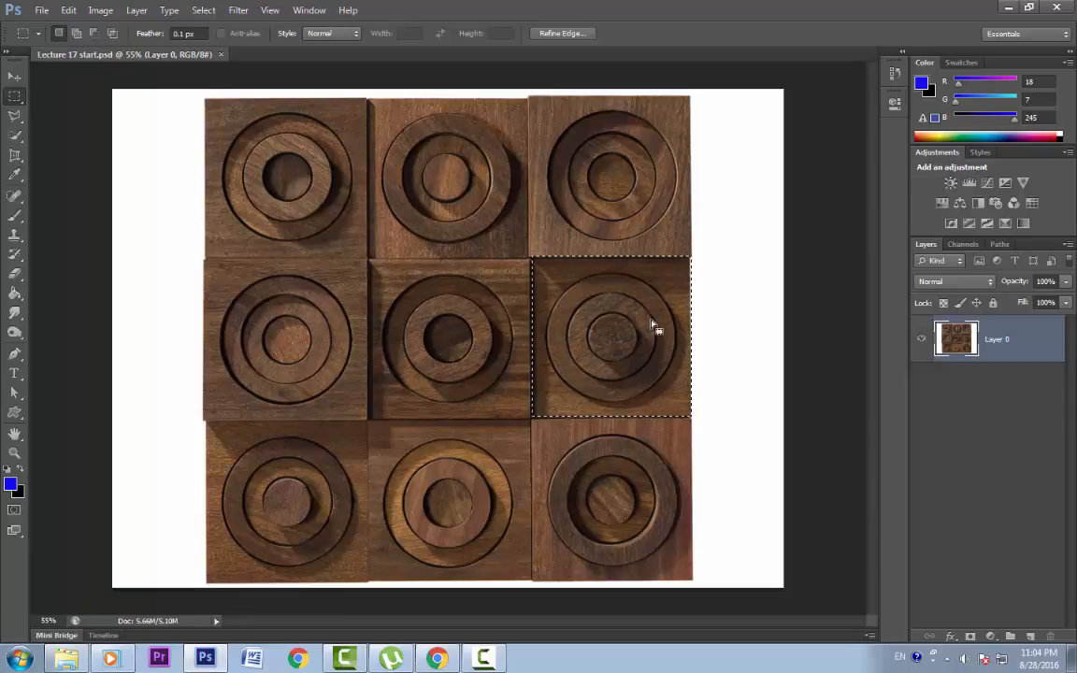
drag(203, 259, 368, 420)
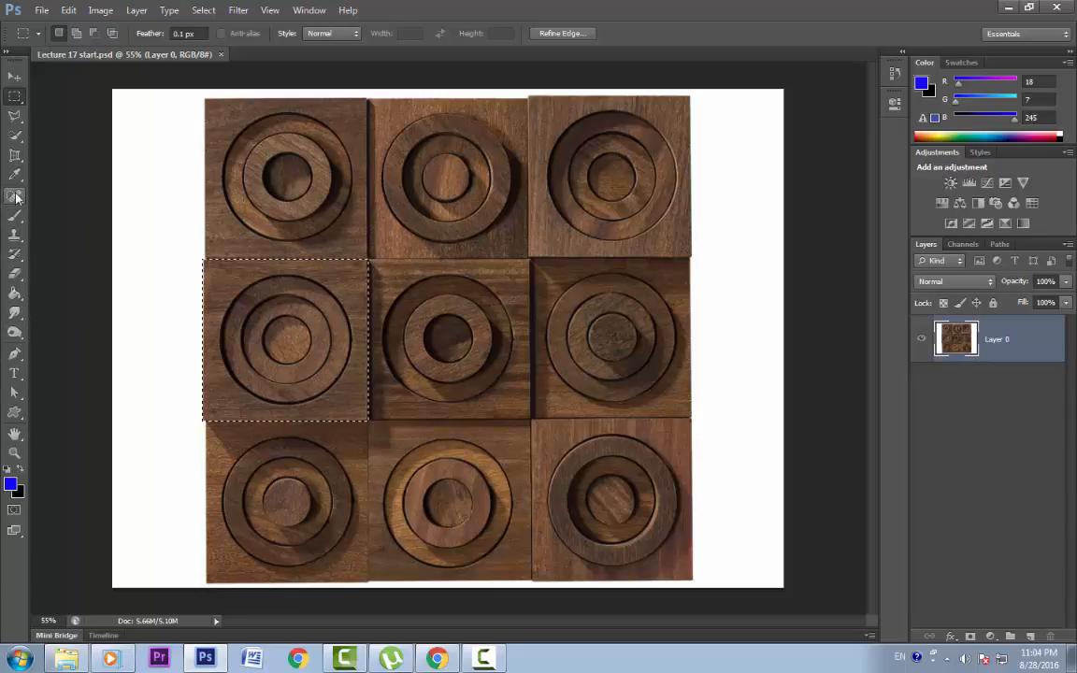
- Paint the selected middle-left tile blue with the Brush tool, undo the paint, and deselect the tile
key(b)
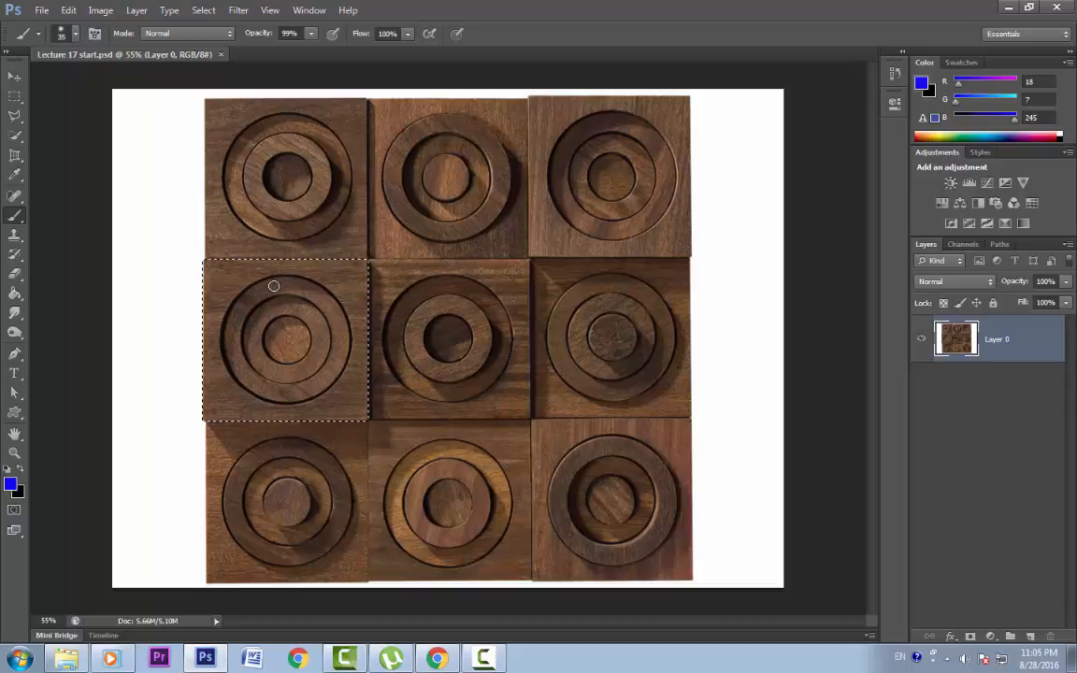
mouse_move(235, 289)
mouse_down()
mouse_move(392, 258)
mouse_move(440, 332)
mouse_move(469, 234)
mouse_up()
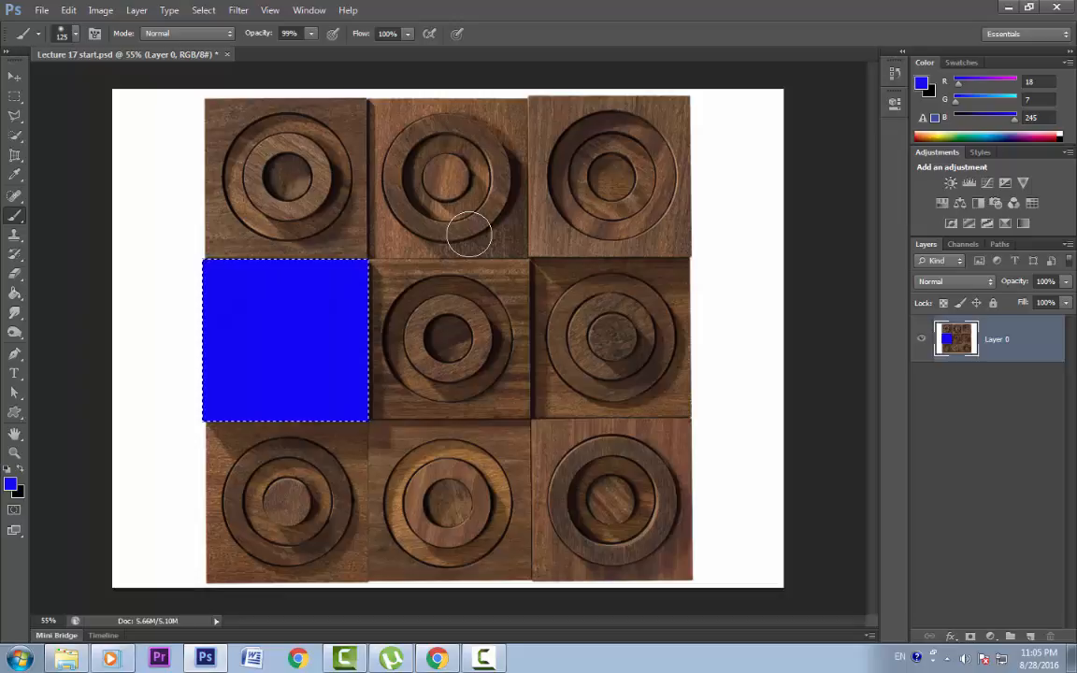
key(ctrl+z)
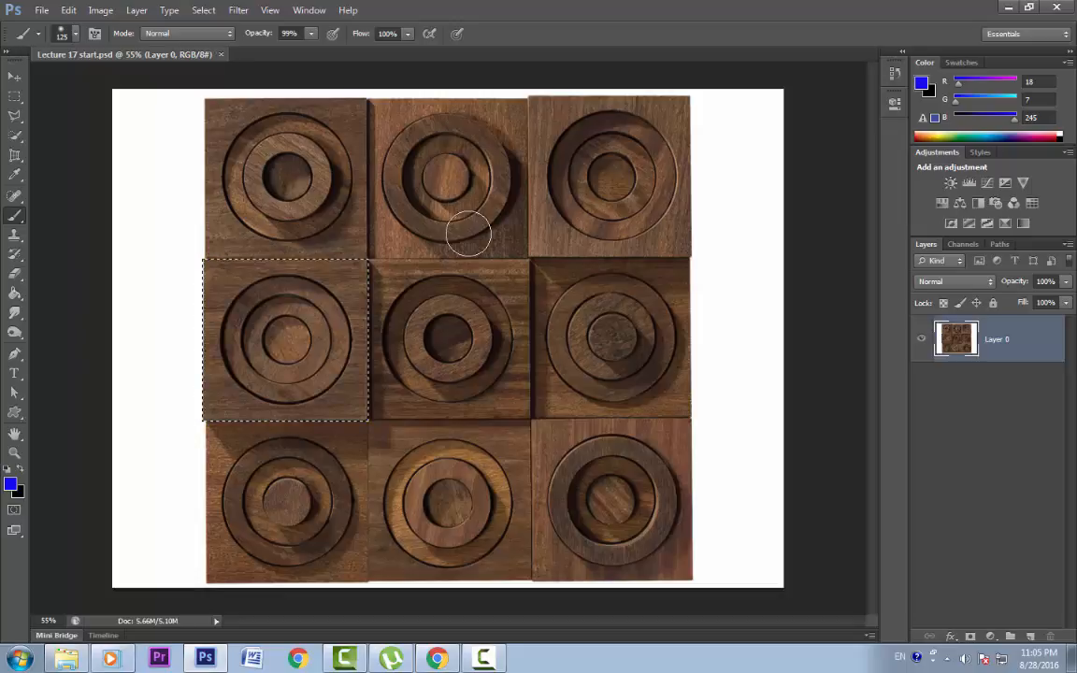
key(m)
key(ctrl+d)
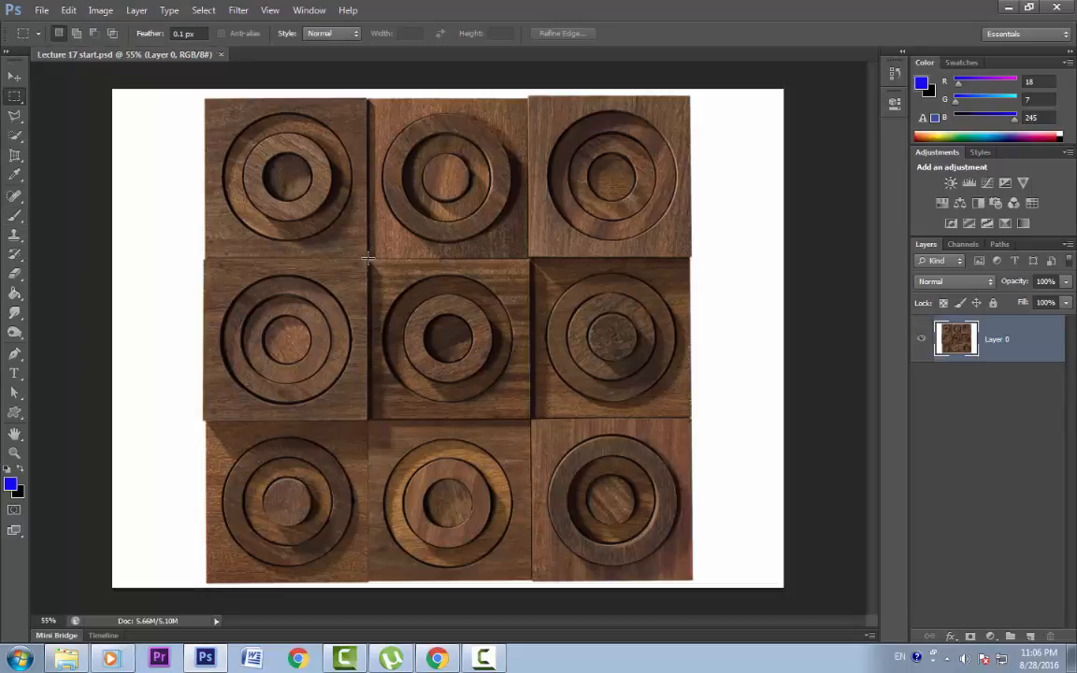
- Select the centre tile, replace it with a rectangular selection of the bottom-middle tile, and shift the outline to the tile's top-left corner
drag(369, 260, 606, 372)
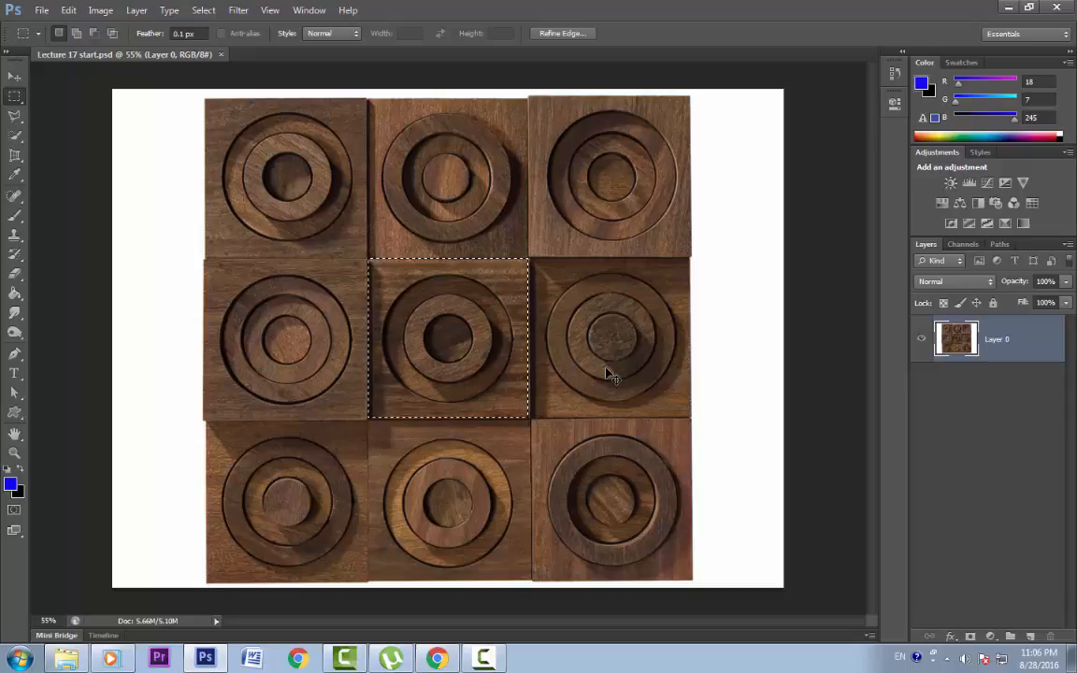
click(605, 369)
drag(369, 257, 535, 580)
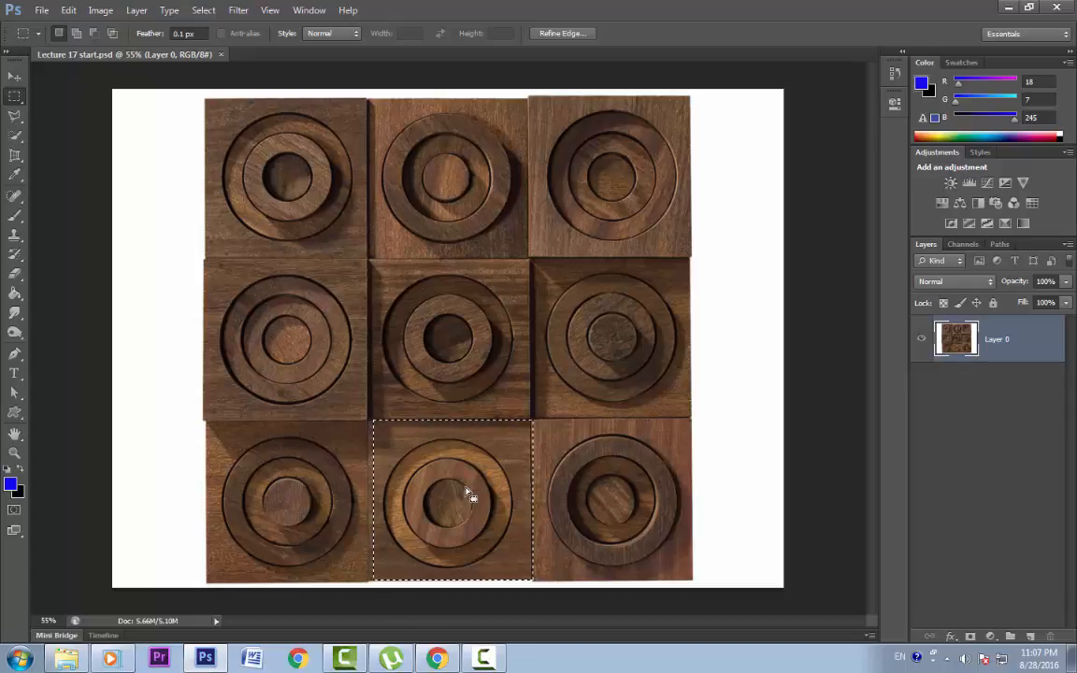
mouse_move(469, 495)
mouse_down()
mouse_move(423, 455)
mouse_move(361, 327)
mouse_move(445, 487)
mouse_move(463, 492)
mouse_up()
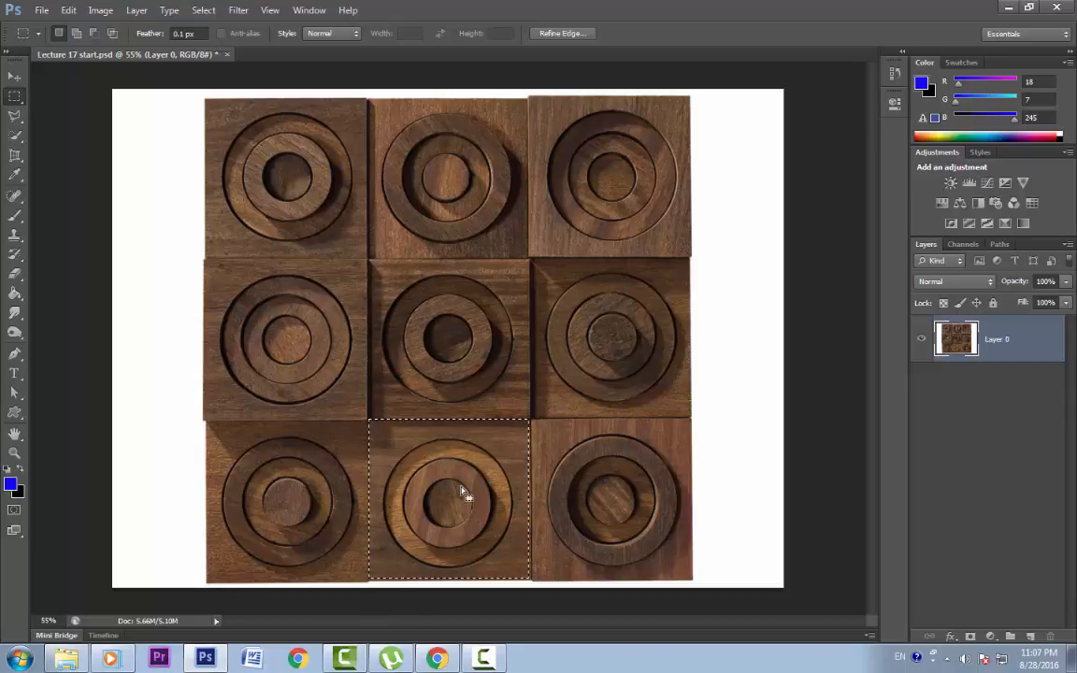
- Try nudging the selected bottom-middle tile's pixels with the Move tool, and return to the Rectangular Marquee tool
click(15, 76)
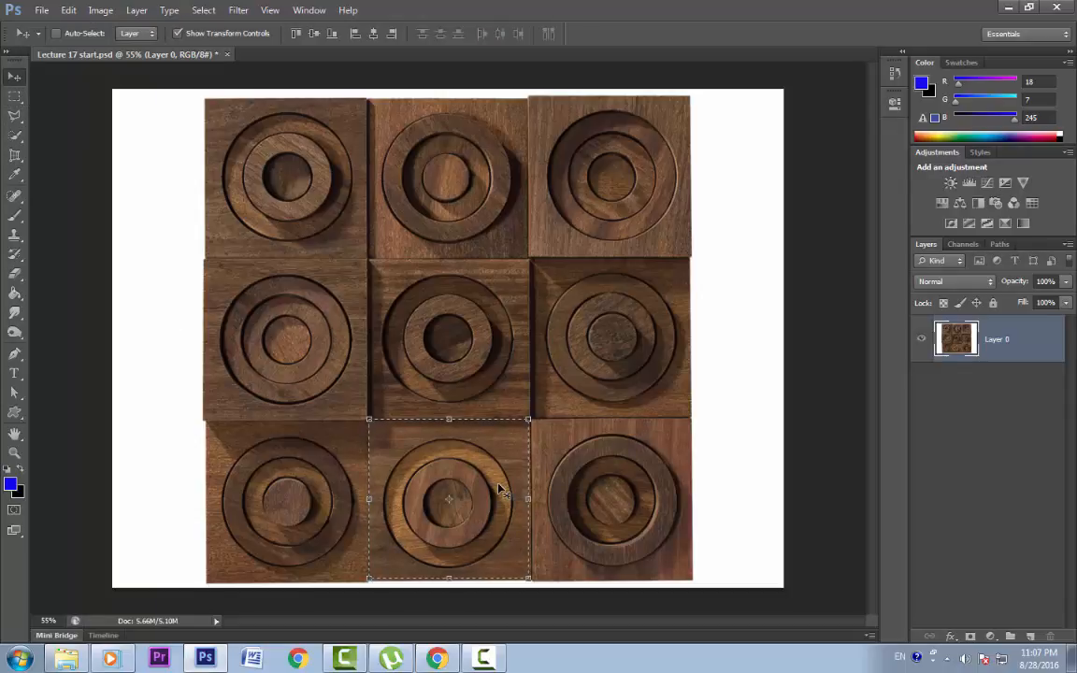
mouse_move(500, 491)
mouse_down()
mouse_move(425, 441)
mouse_move(365, 345)
mouse_move(323, 326)
mouse_move(355, 334)
mouse_move(499, 487)
mouse_up()
key(m)
- Select the centre tile and add rectangles over the lower half of the top-right tile and the whole bottom-right tile
drag(367, 258, 530, 417)
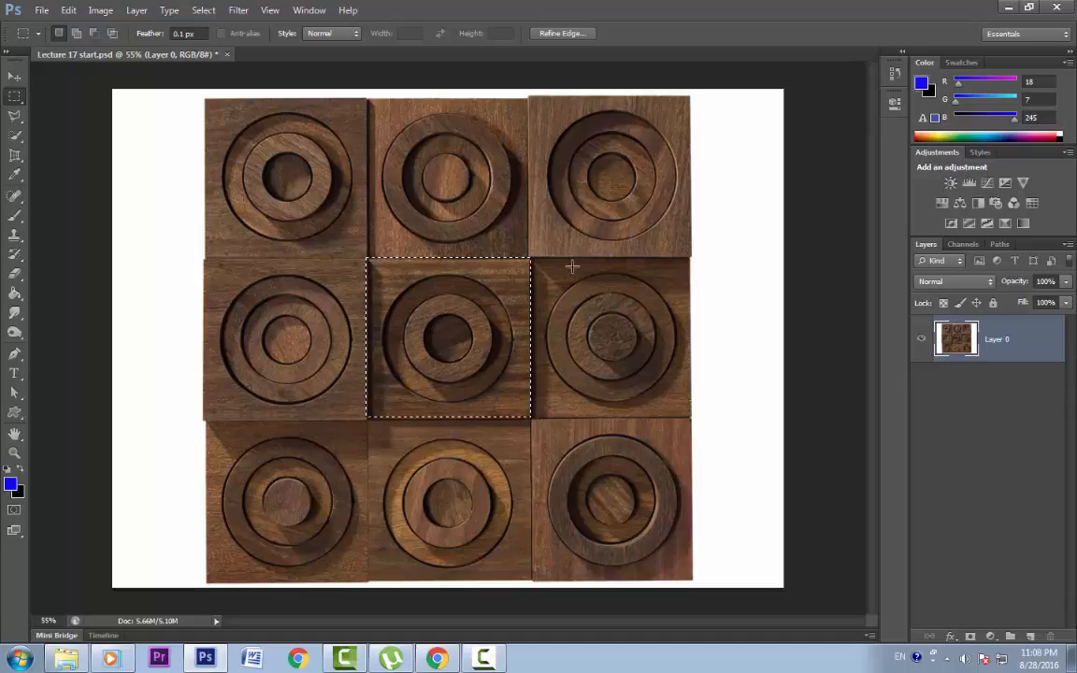
key(shift)
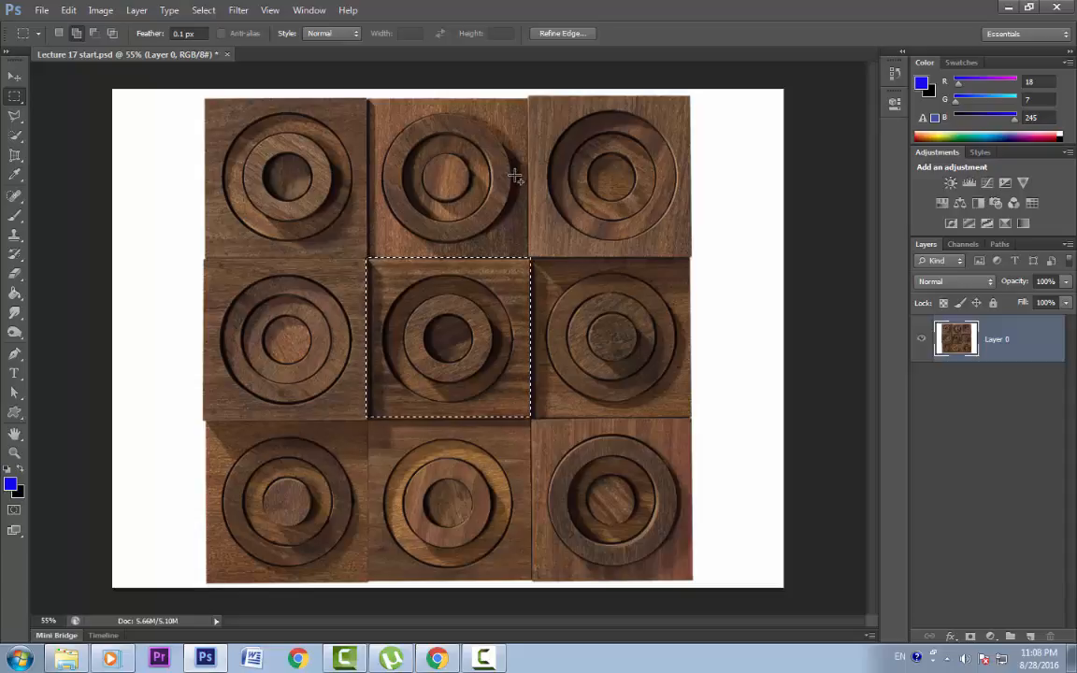
drag(515, 175, 690, 255)
key(shift)
drag(498, 418, 691, 579)
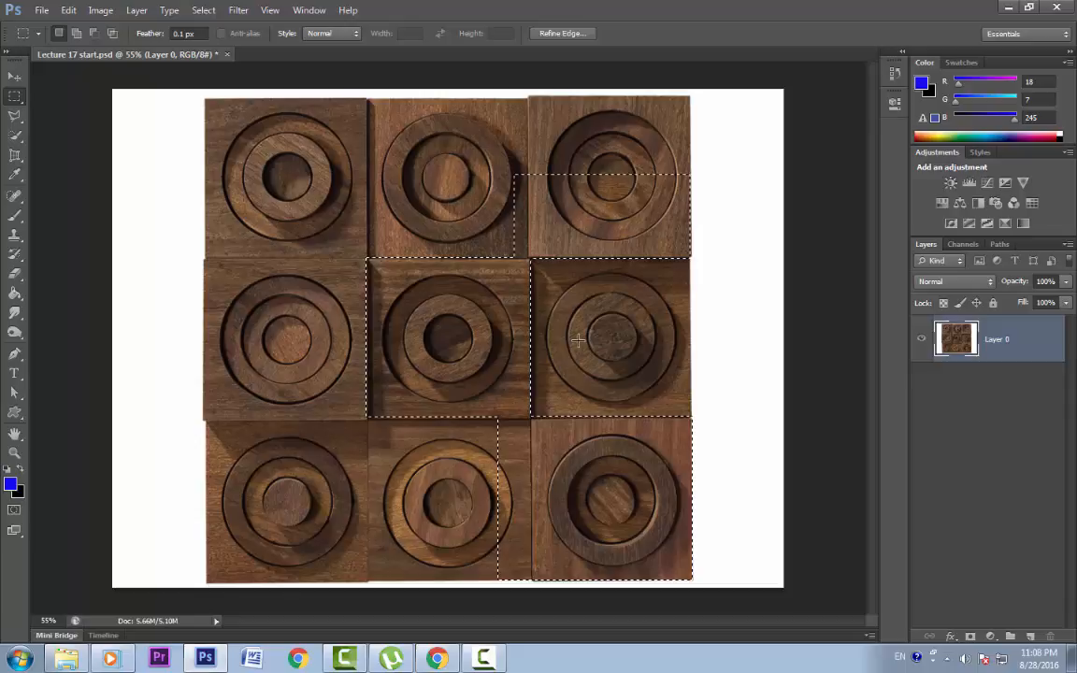
- Subtract the narrow strip overlapping the top-middle tile from the current selection
key(alt)
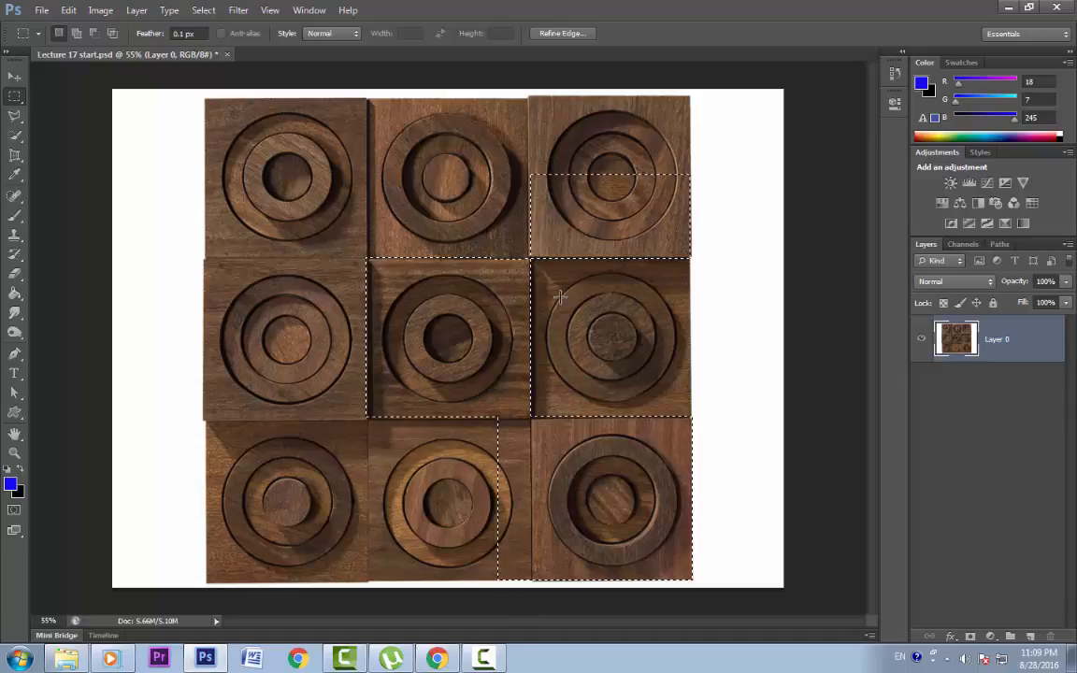
key(shift)
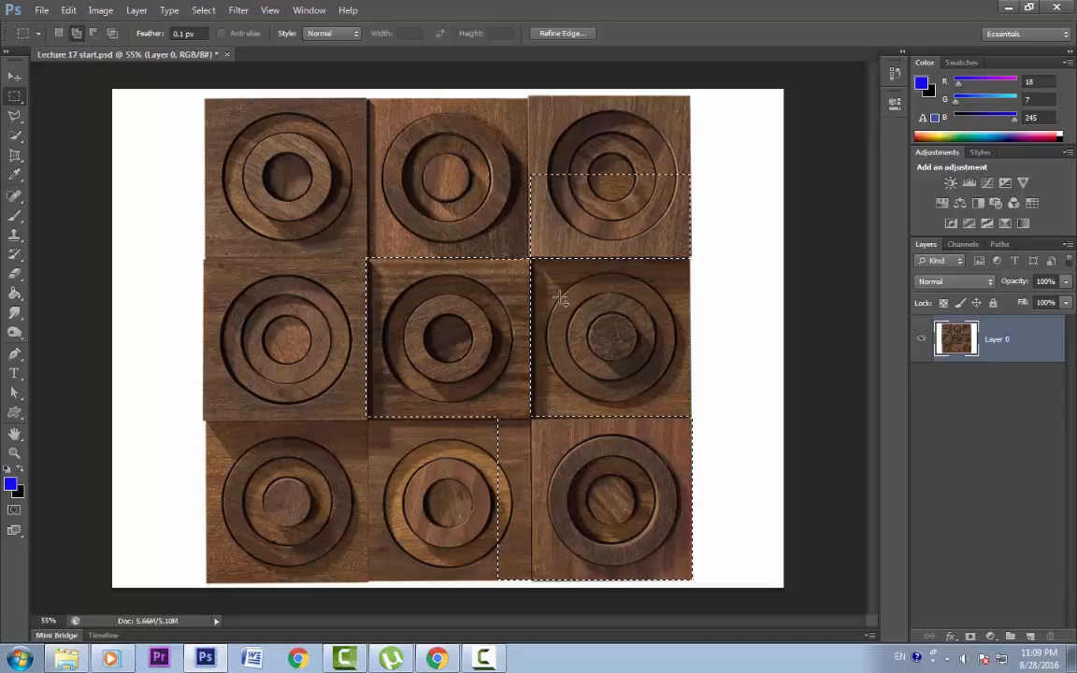
- Intersect the selection with a rectangle spanning from the middle-left tile to the bottom-middle tile, and deselect the remaining area
key(shift+alt)
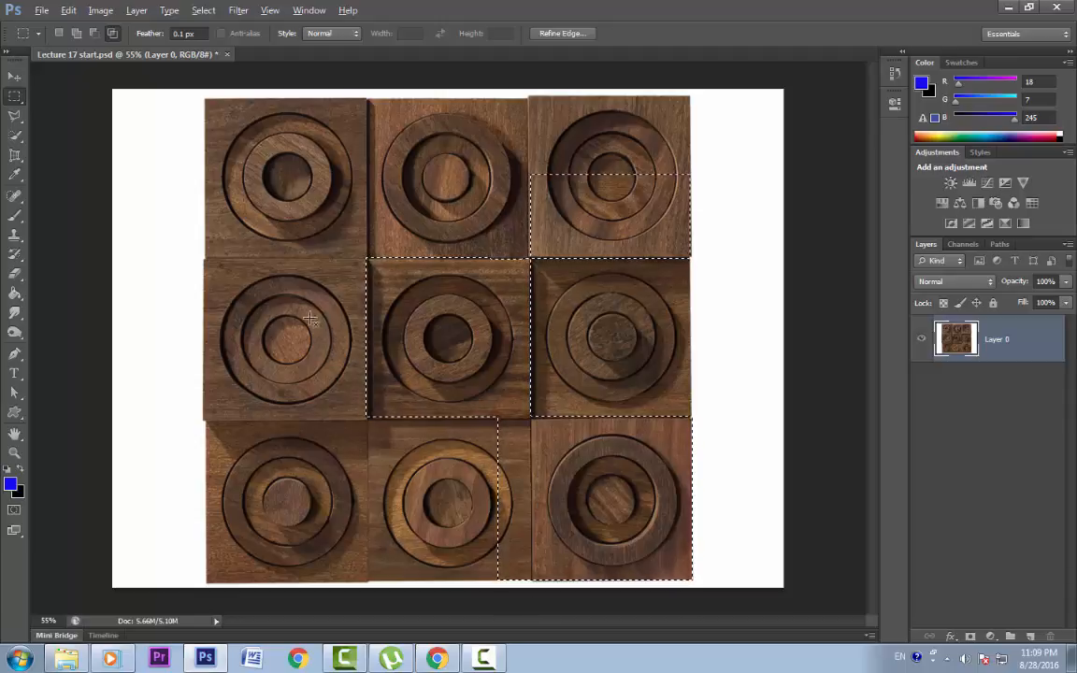
drag(269, 301, 486, 478)
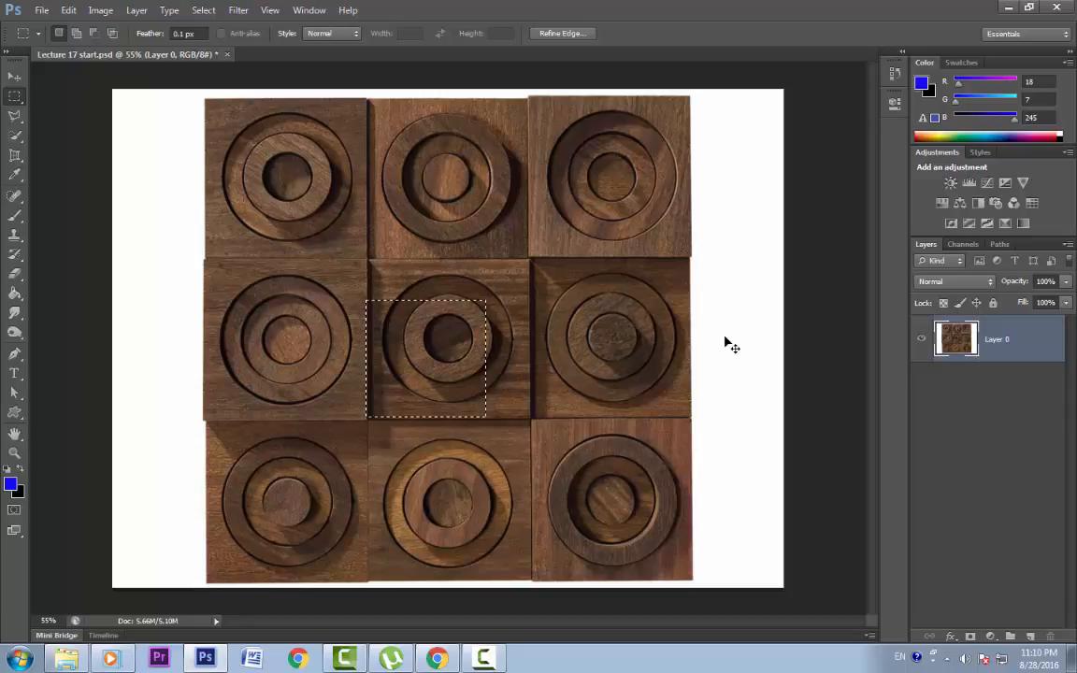
key(ctrl+d)
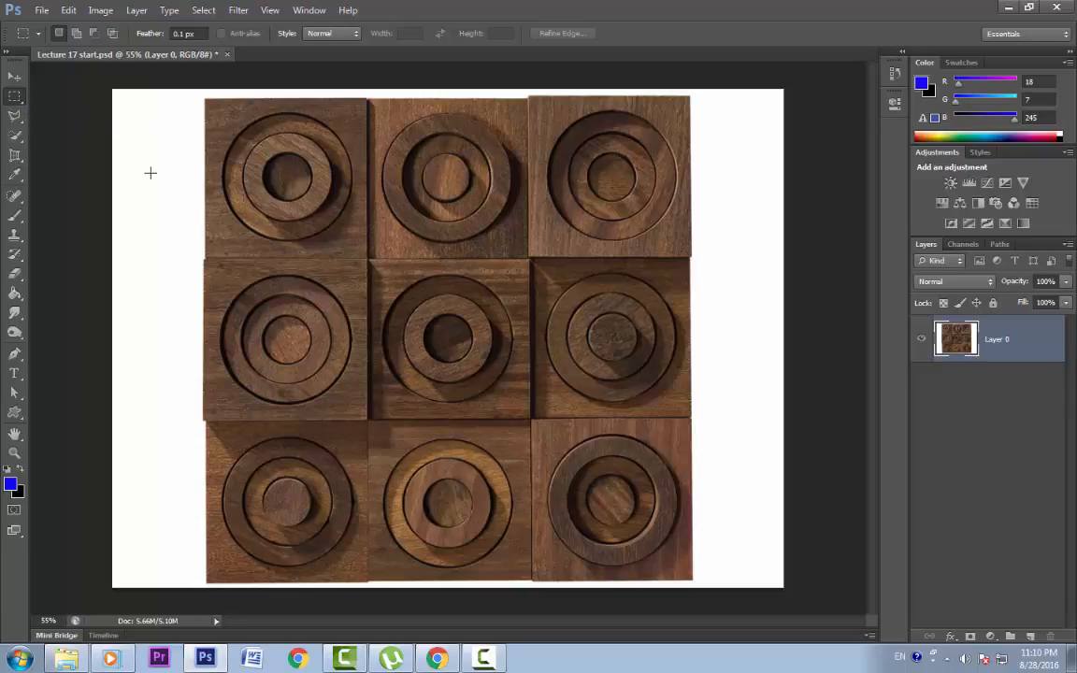
- Circle the top-middle tile's outer ring with the Elliptical Marquee tool, and replace it with a circular selection around the centre tile's outer ring
key(shift+m)
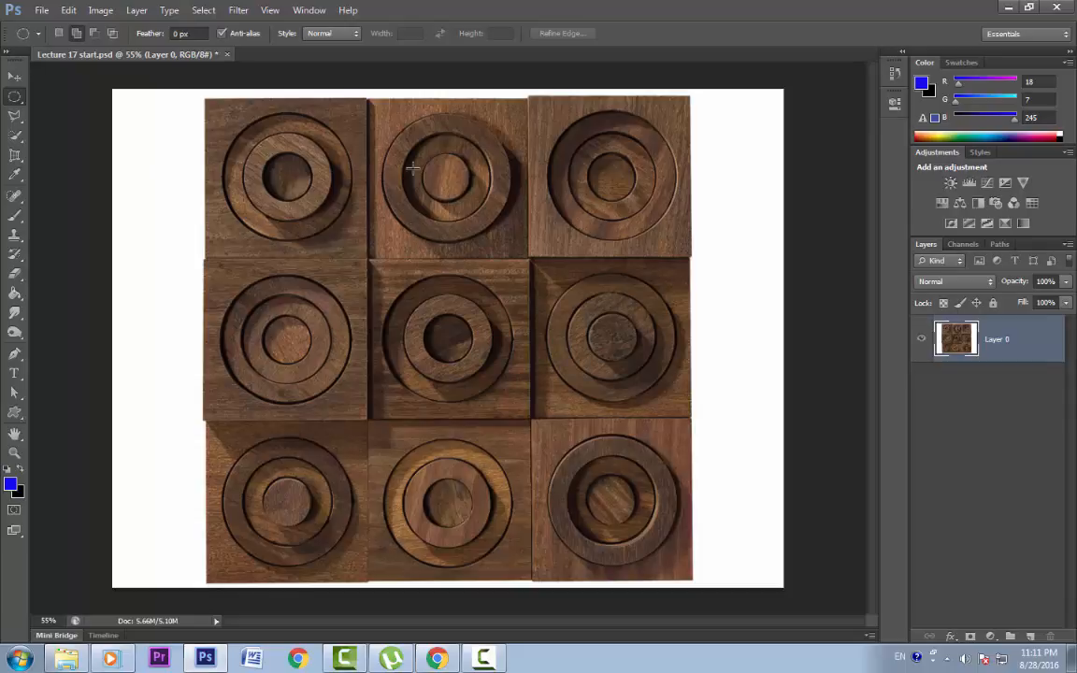
drag(344, 107, 509, 242)
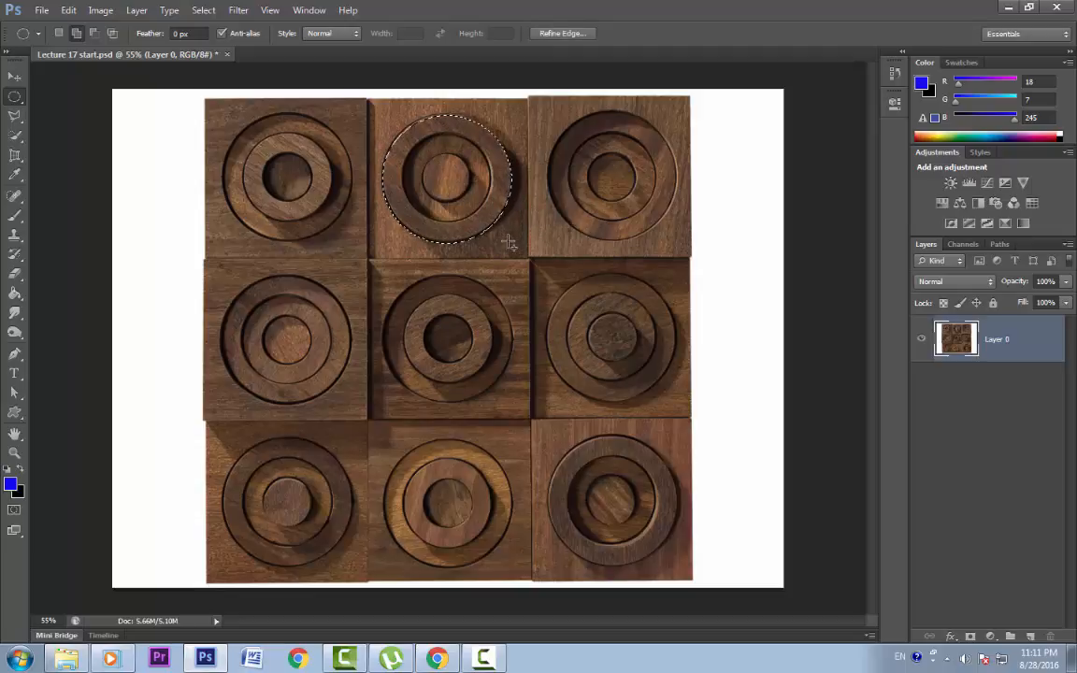
click(323, 237)
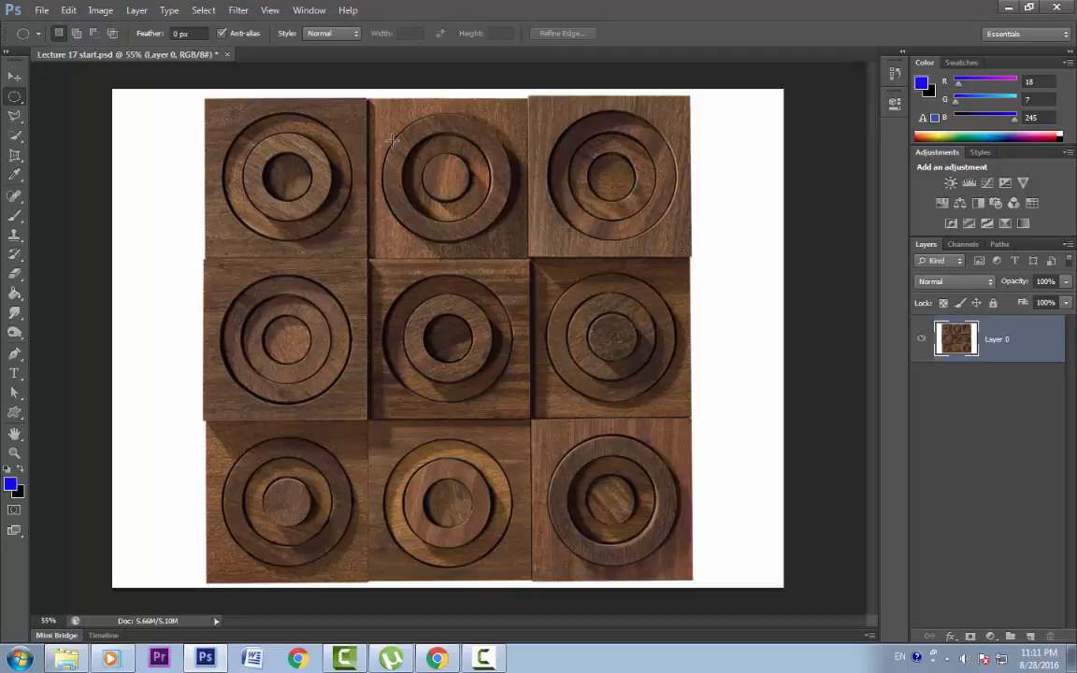
drag(384, 113, 512, 240)
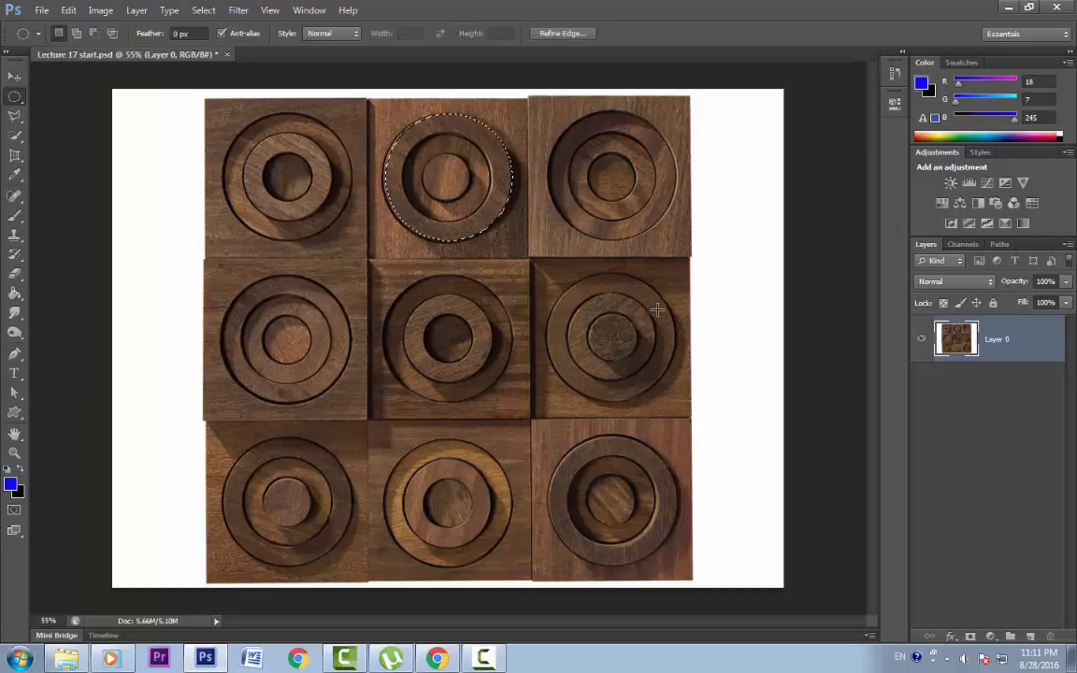
drag(402, 114, 356, 271)
key(space)
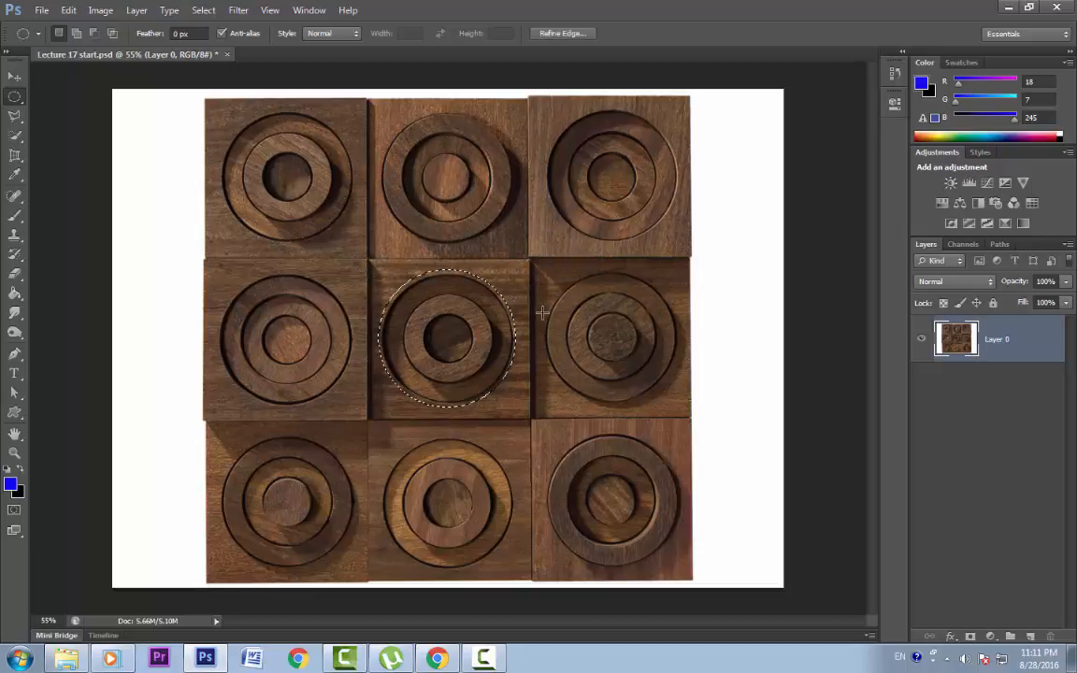
- Add an ellipse over the circular selection's upper-right edge and subtract another ellipse from its upper-left part
key(shift)
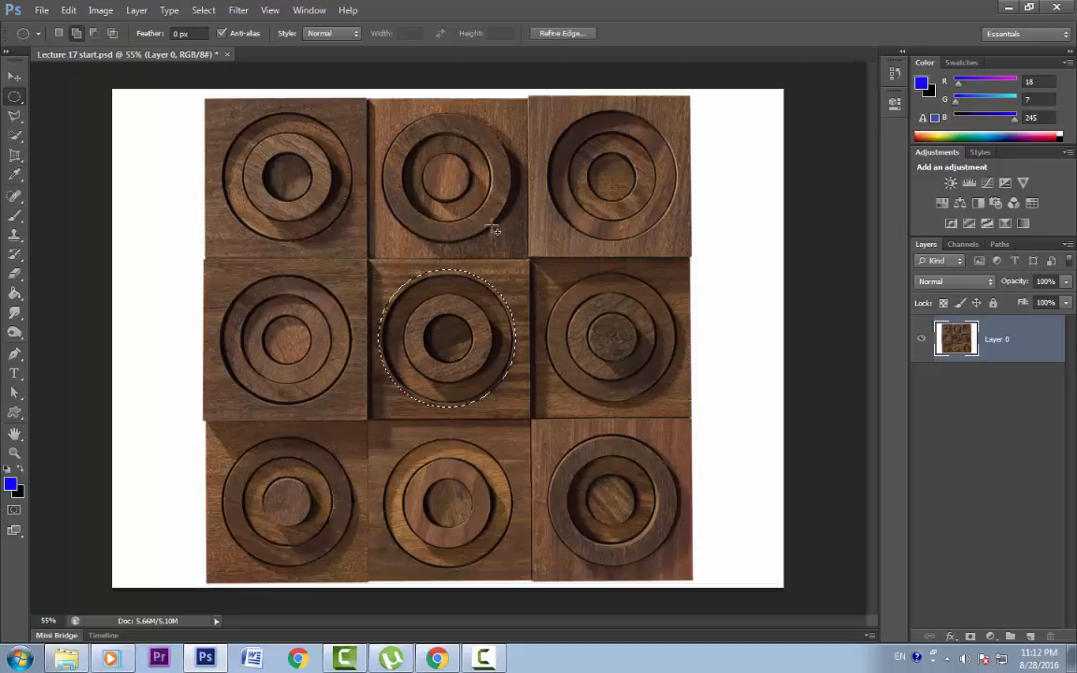
drag(486, 211, 578, 321)
key(alt)
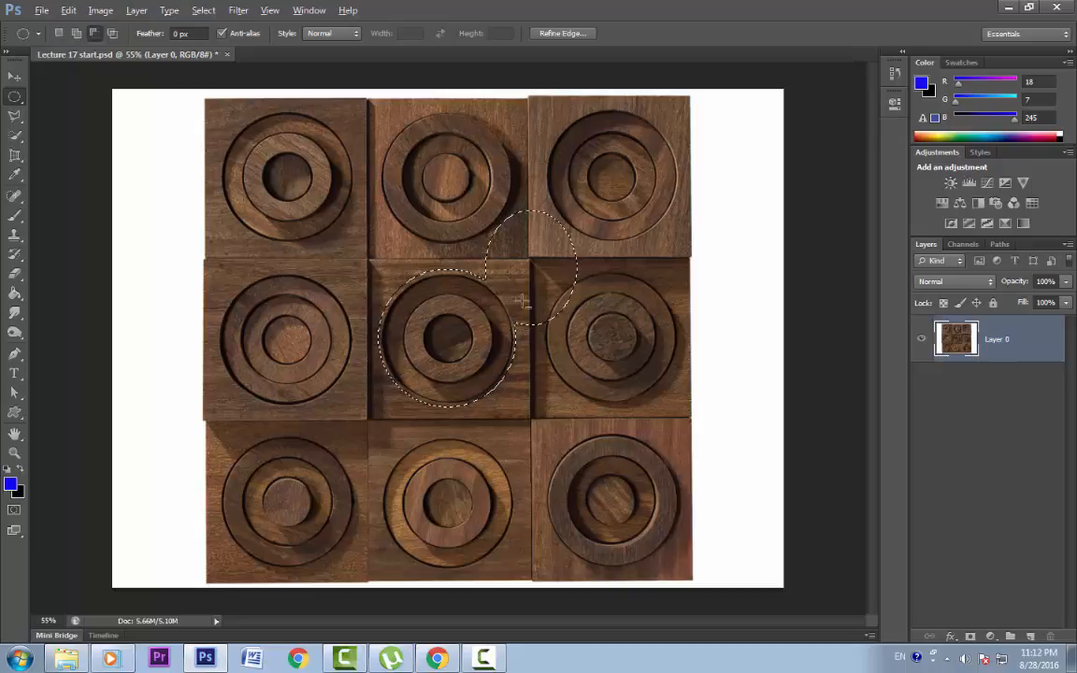
drag(380, 235, 481, 314)
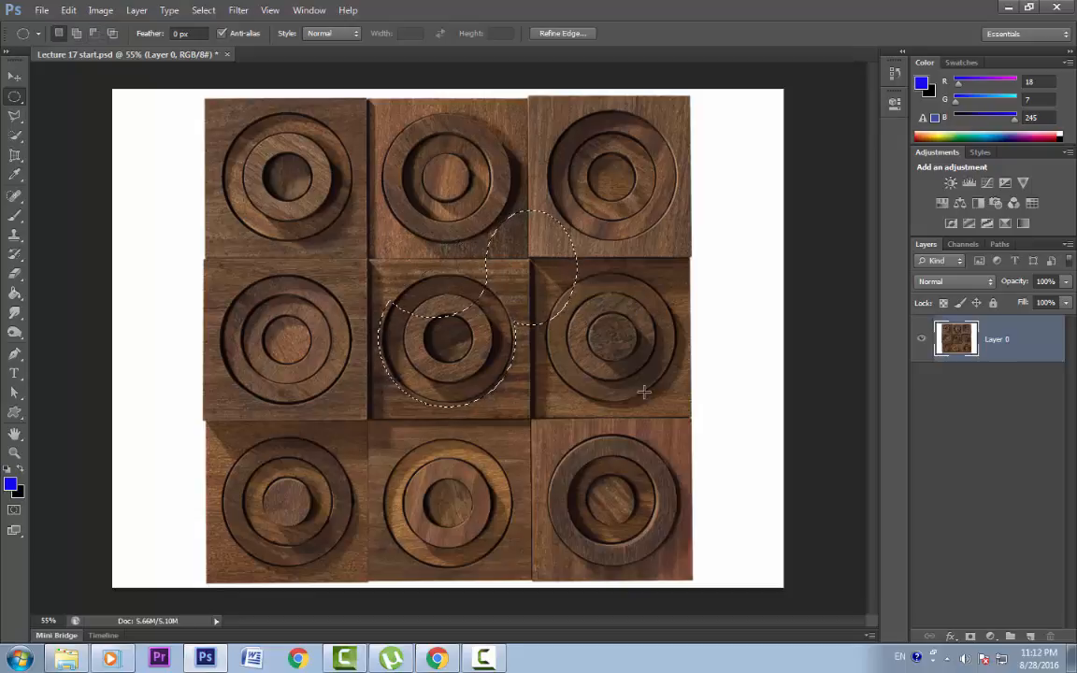
- Draw an elliptical selection over the centre tile's rings, try the add, subtract and intersect modes without adding shapes, and deselect it
drag(313, 253, 523, 379)
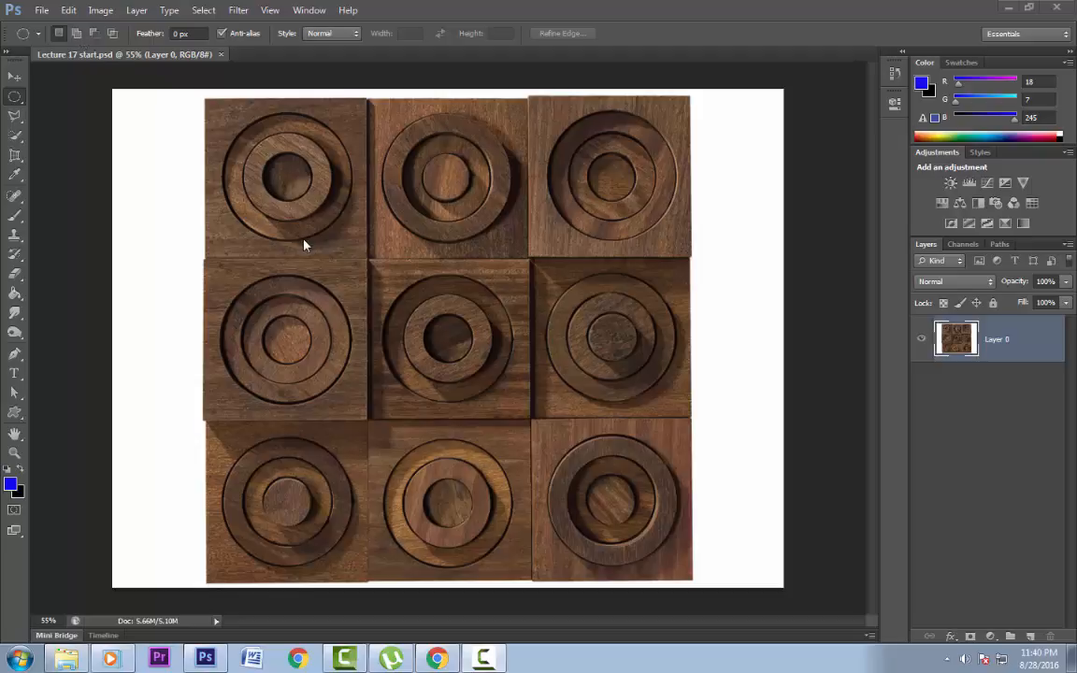
drag(395, 270, 535, 417)
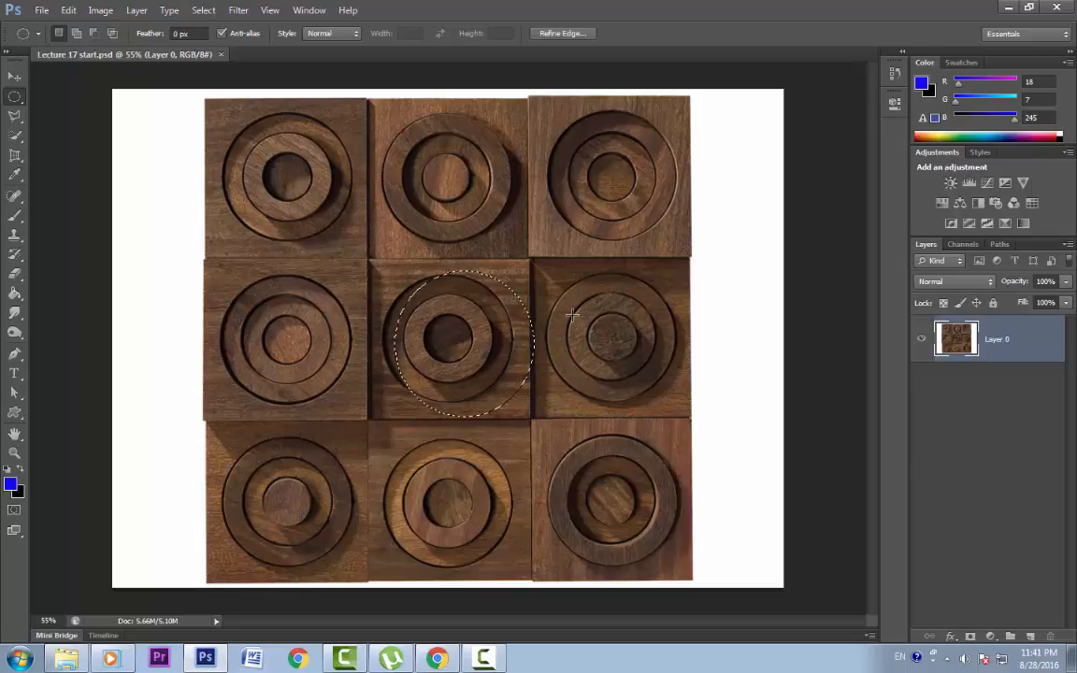
key(shift)
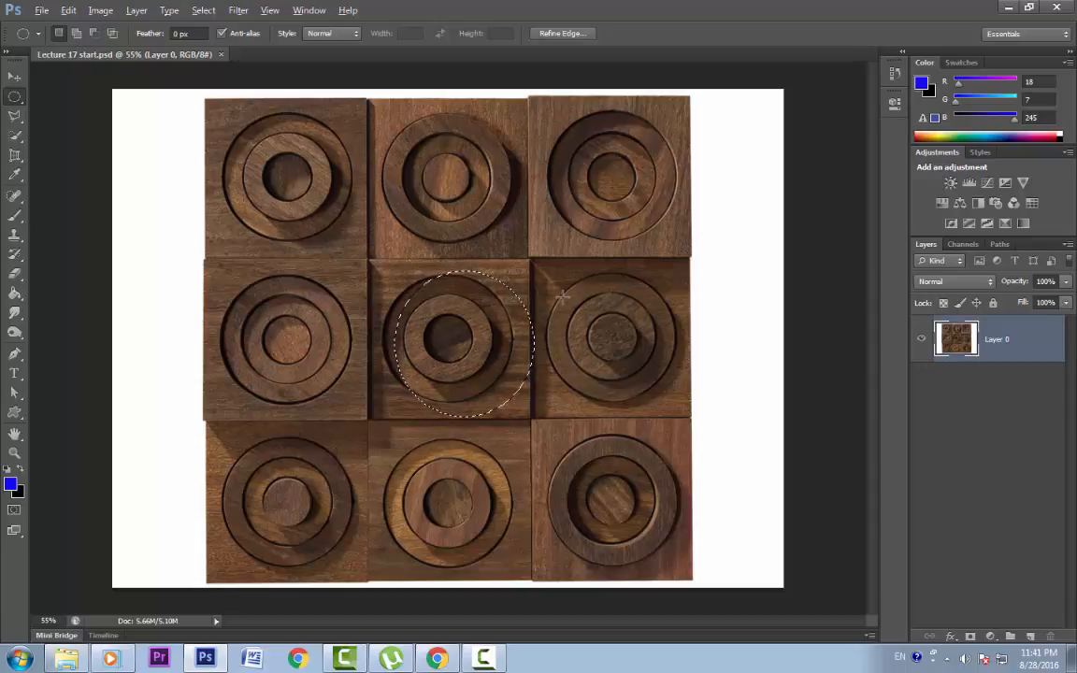
key(alt)
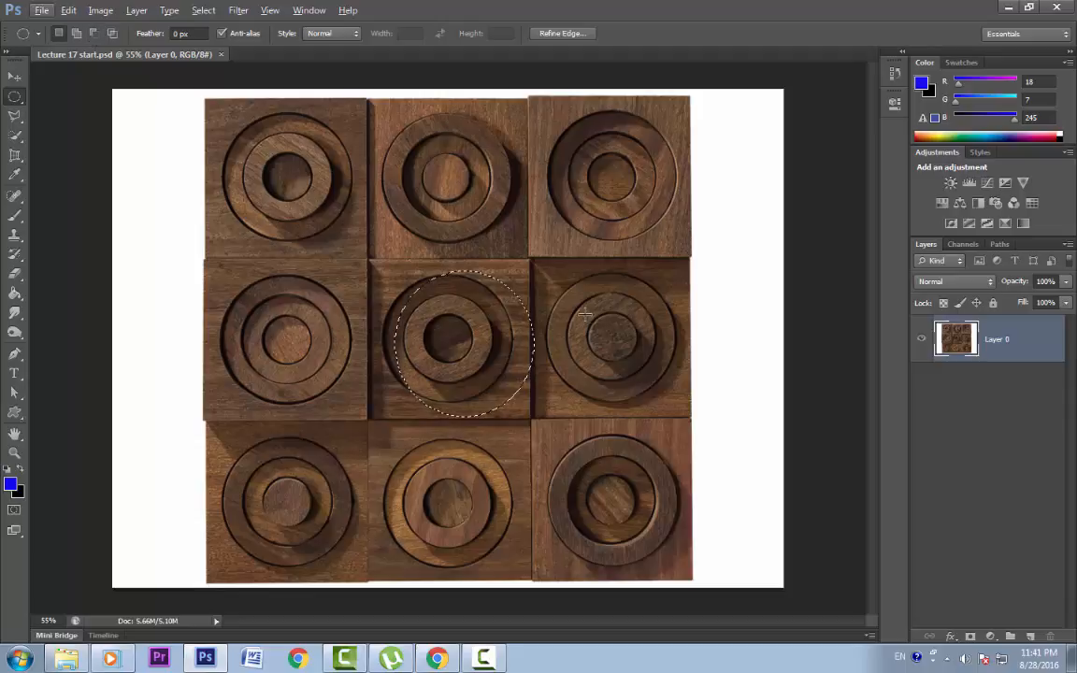
key(shift+alt)
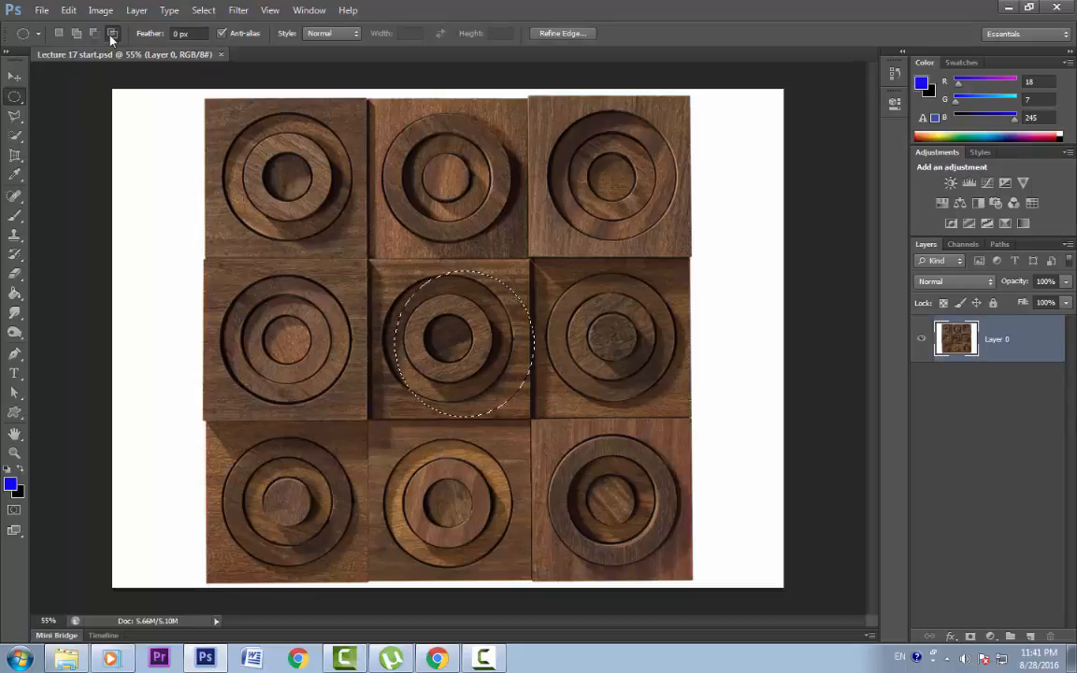
click(672, 332)
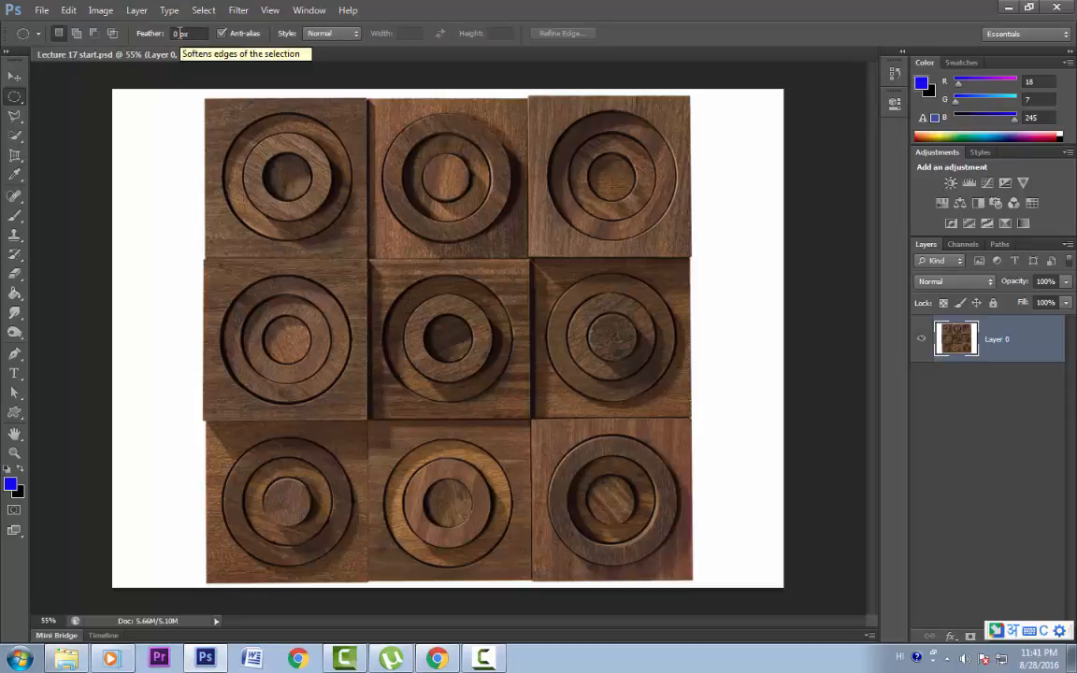
- Set the feather to 5 px and draw a large circular selection around the centre tile, extending into the middle-right tile
click(180, 33)
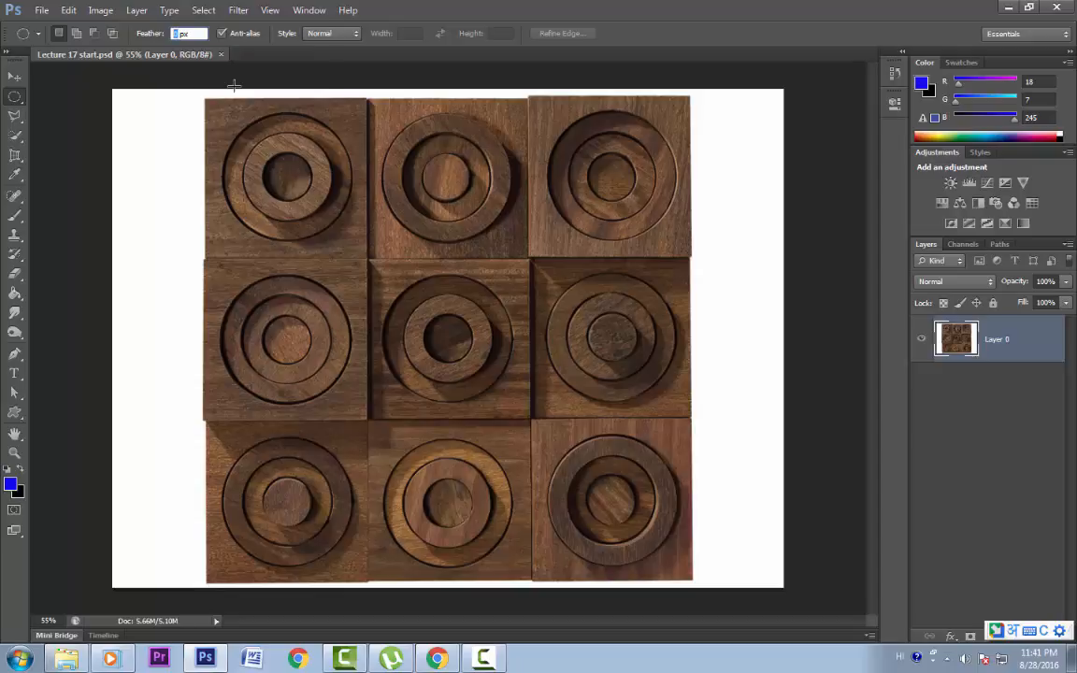
text(5)
drag(371, 260, 585, 447)
- Paint the whole feathered circular selection blue with the Brush tool and deselect it
key(b)
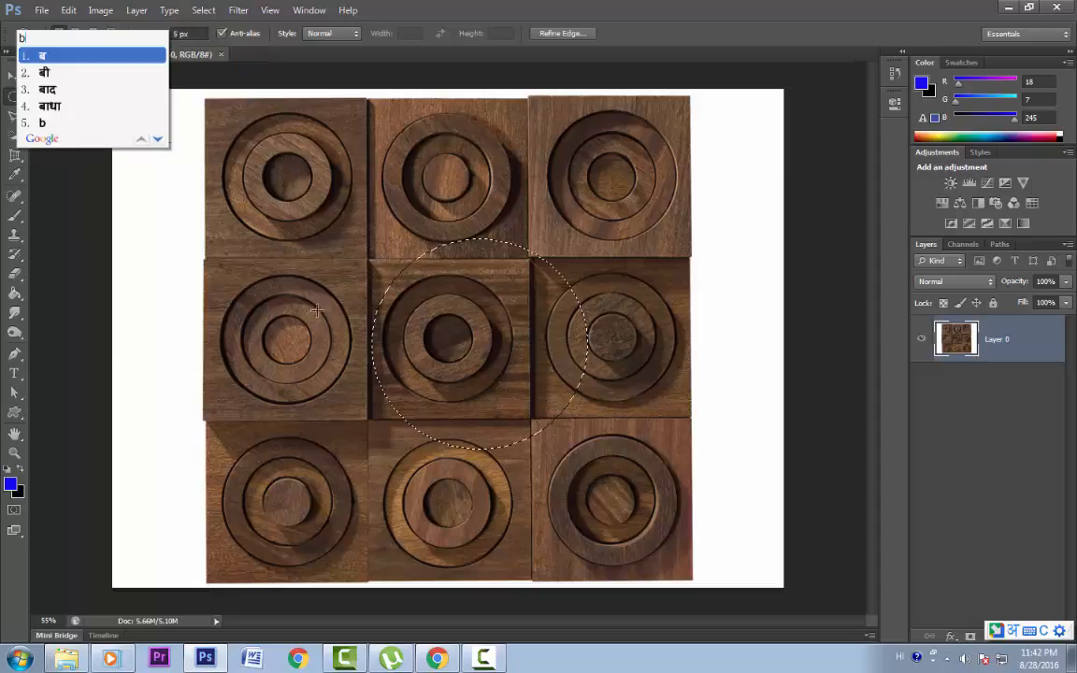
key(alt+shift)
key(b)
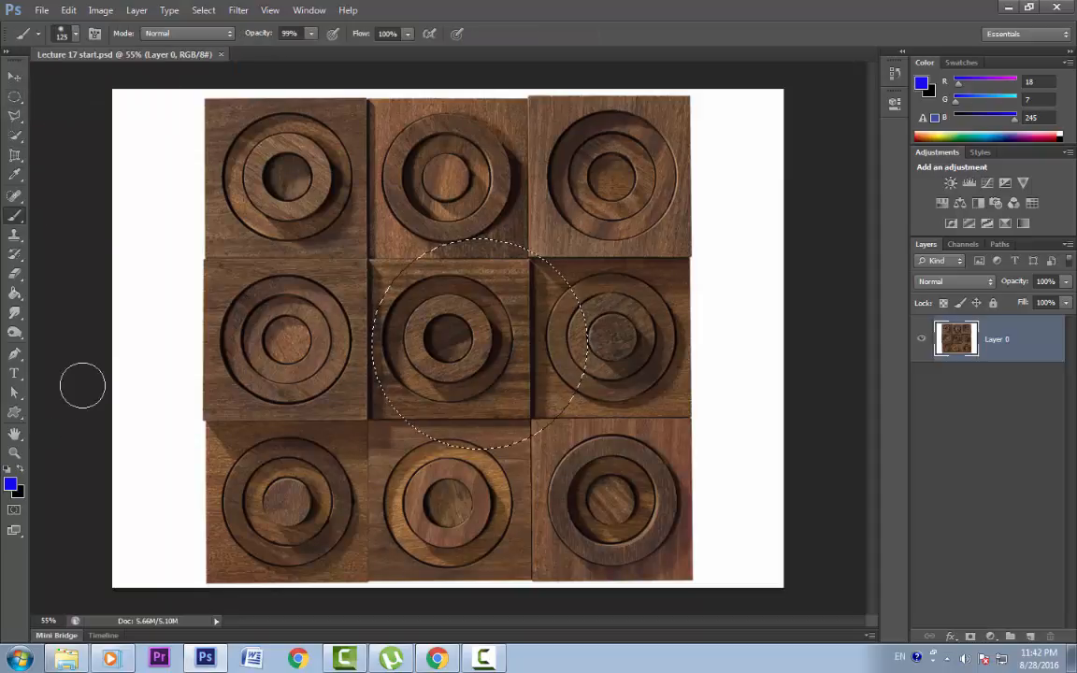
mouse_move(412, 287)
mouse_down()
mouse_move(440, 247)
mouse_move(502, 243)
mouse_move(560, 280)
mouse_up()
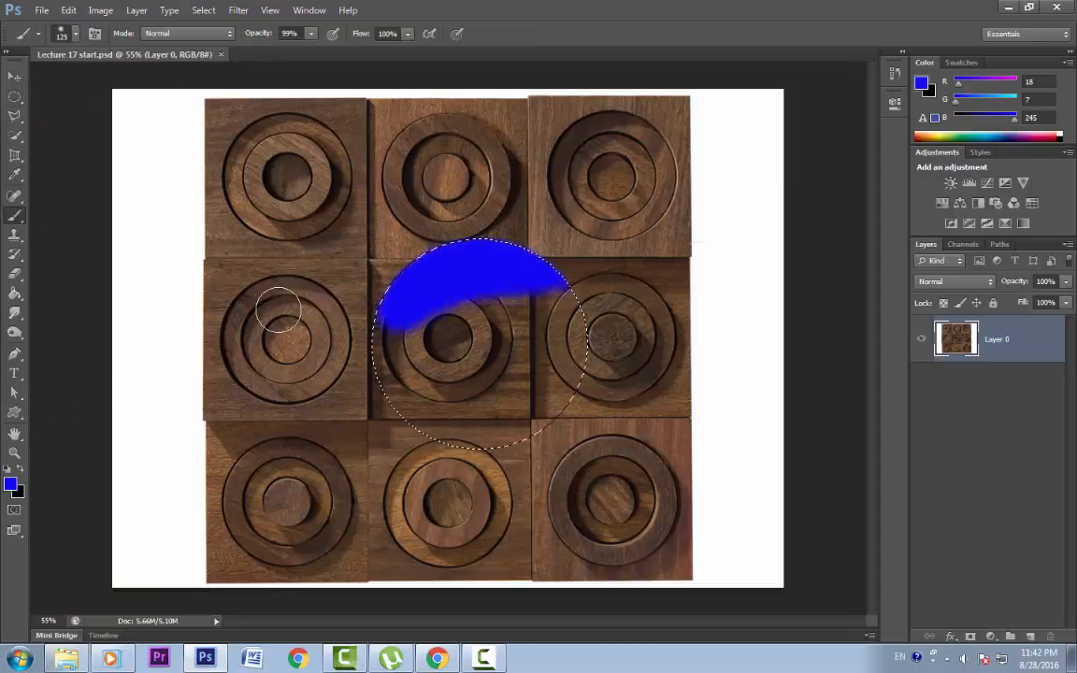
mouse_move(279, 311)
mouse_down()
mouse_move(605, 306)
mouse_move(455, 388)
mouse_move(548, 428)
mouse_up()
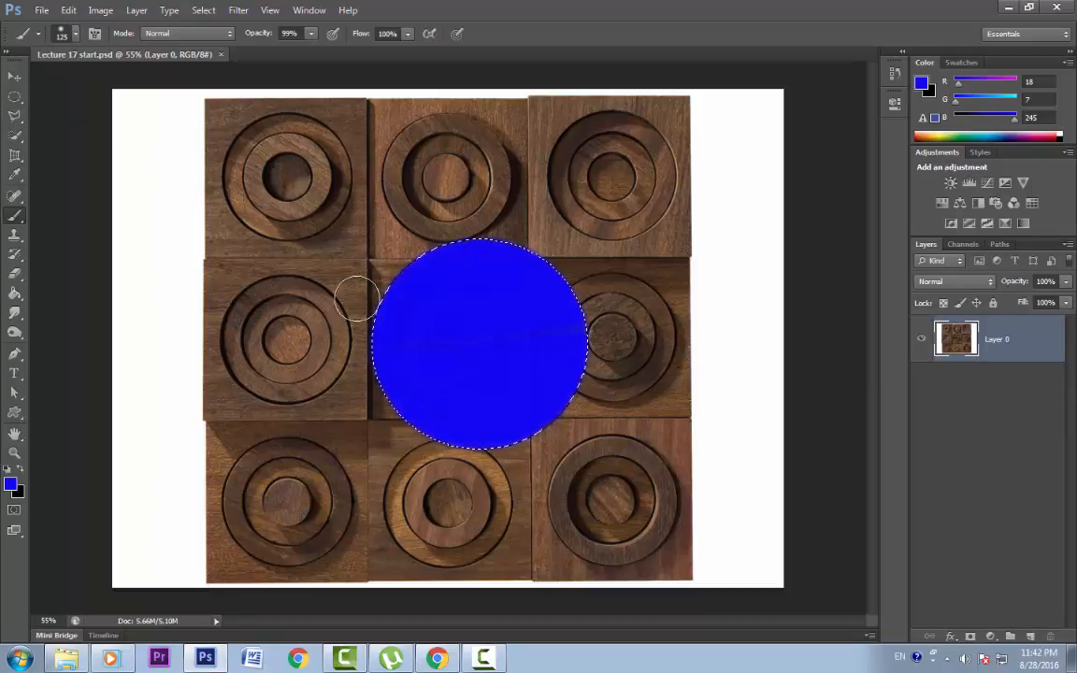
key(ctrl+d)
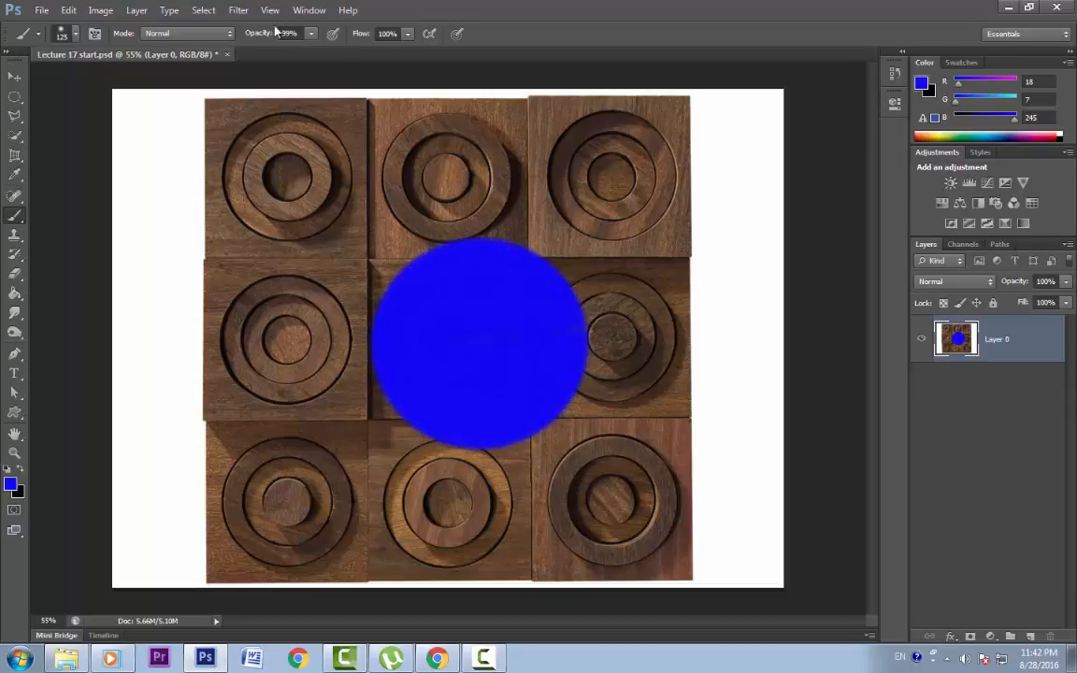
- Return to the Elliptical Marquee tool and undo the feathered blue painting together with its selection
key(m)
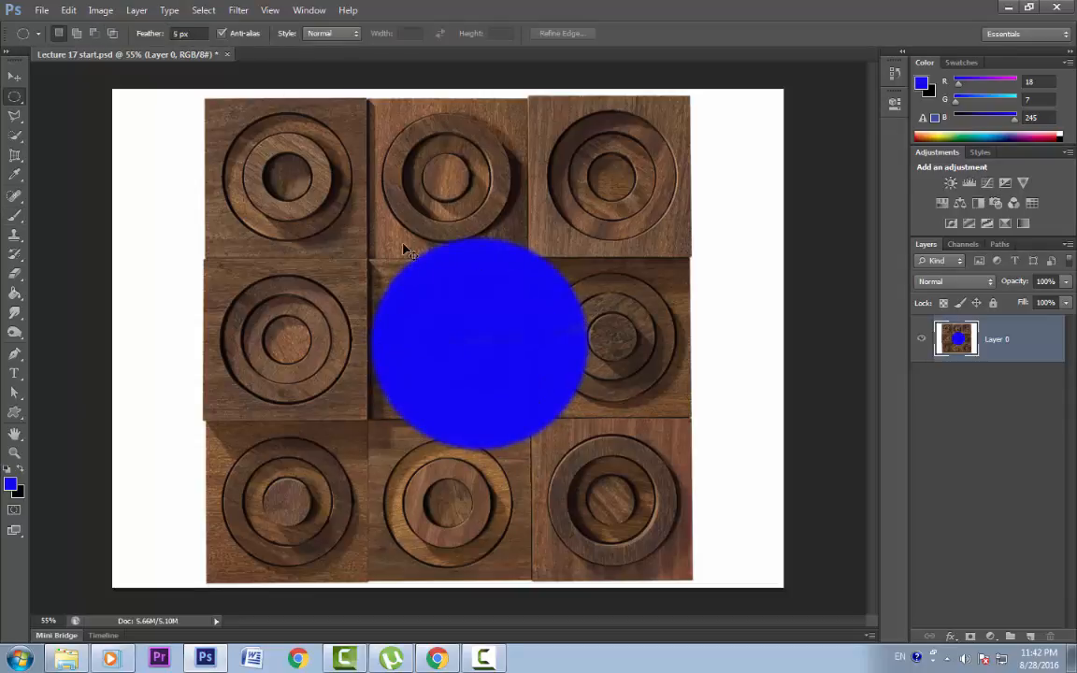
key(ctrl+alt+z)
key(ctrl+alt+z)
key(ctrl+alt+z)
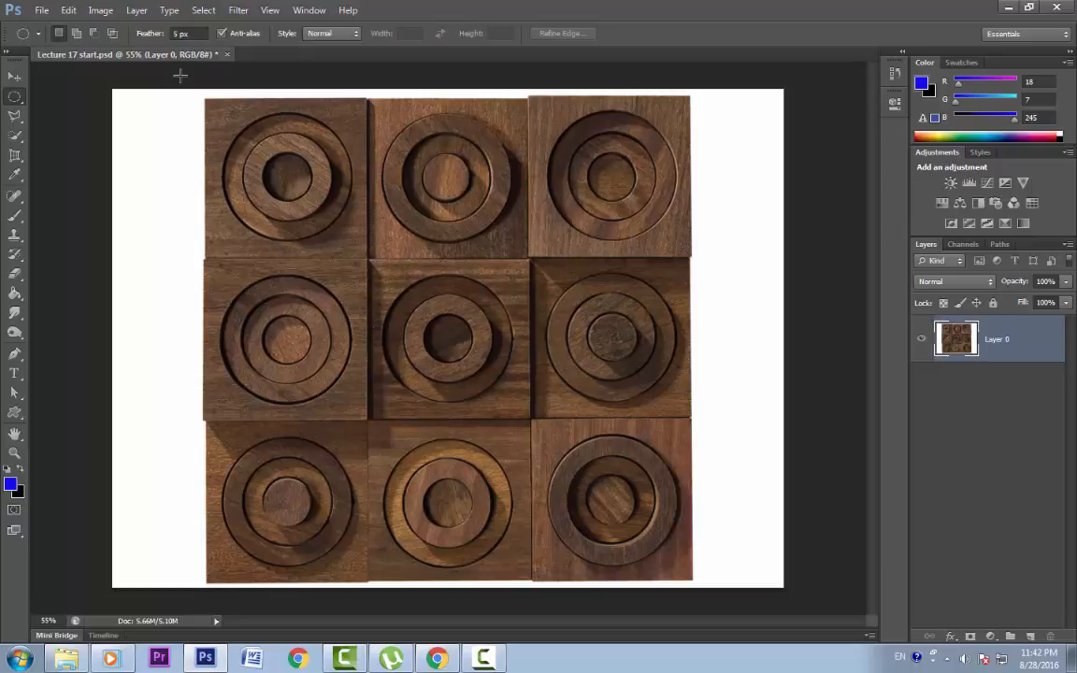
- Set the feather to 0 px, paint an elliptical selection over the centre tile's right half blue with the Brush tool, and deselect it
drag(179, 35, 154, 38)
text(0)
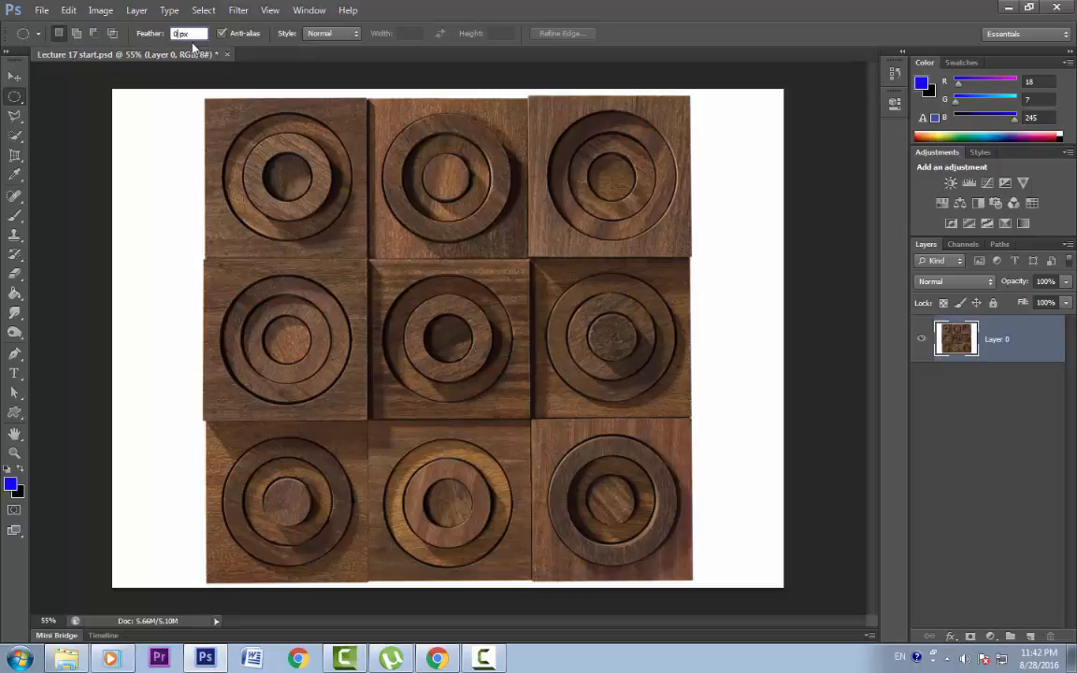
drag(428, 289, 540, 412)
key(b)
drag(441, 317, 621, 363)
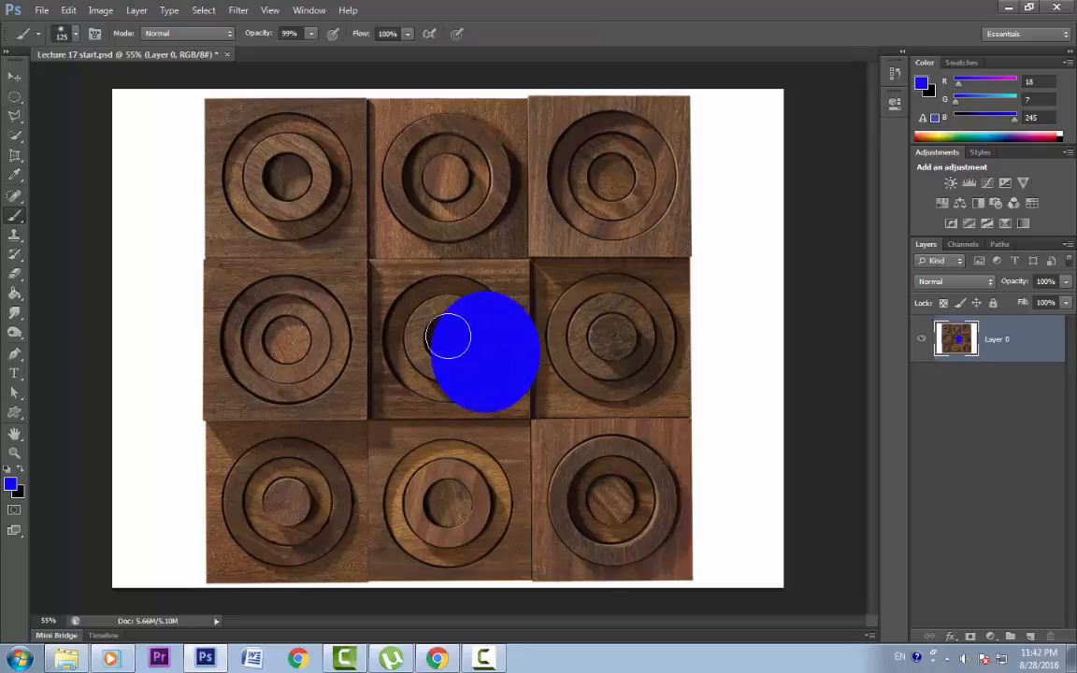
key(m)
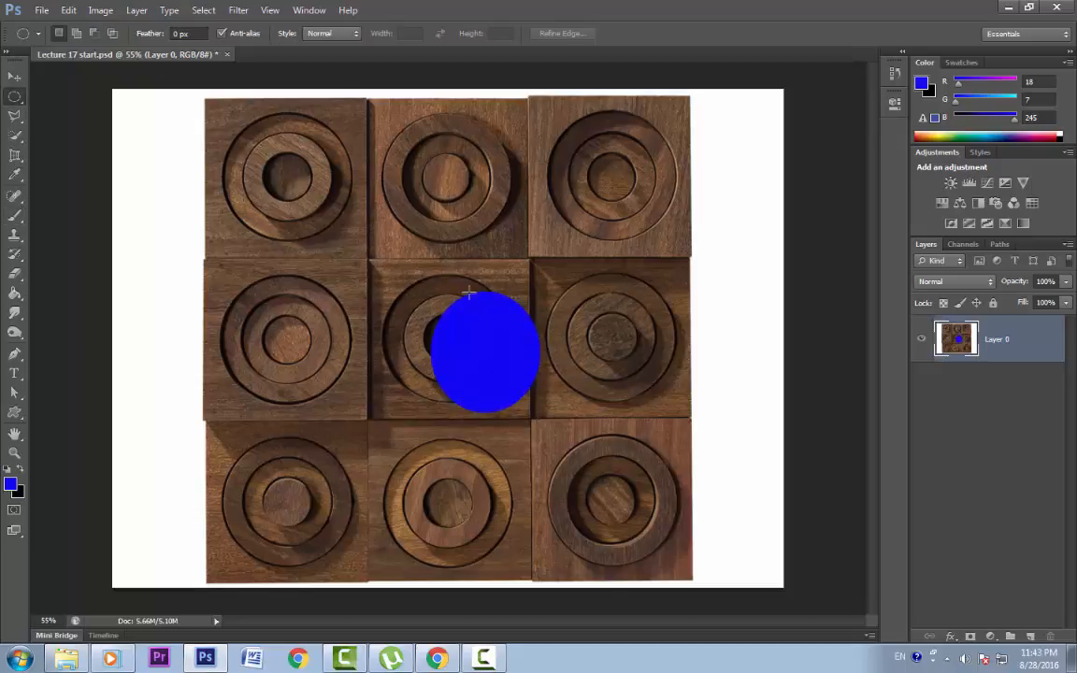